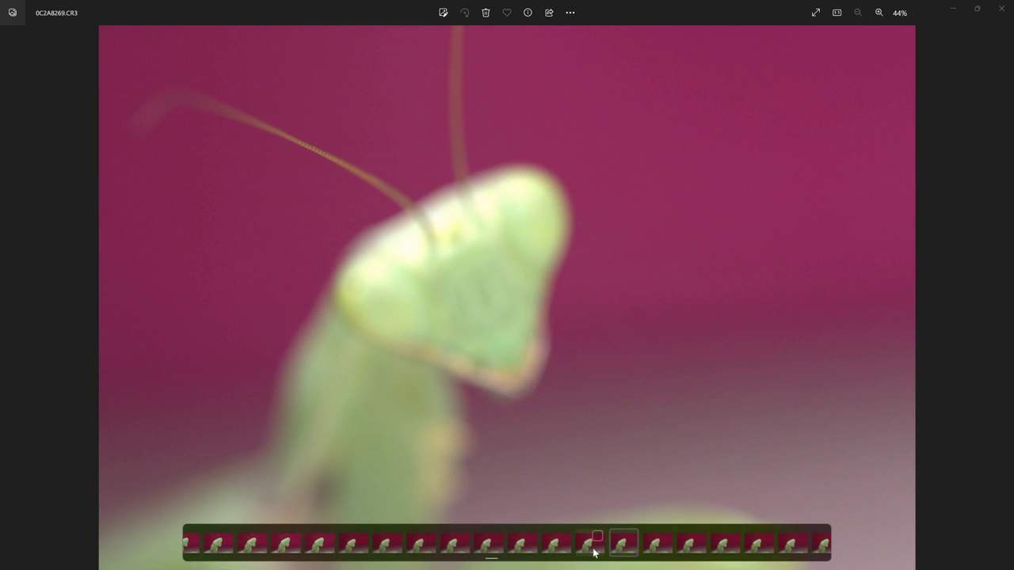
# - Flip back and forth between frames 0C2A8268 and 0C2A8269 to compare their focus
pyautogui.click(594, 552)
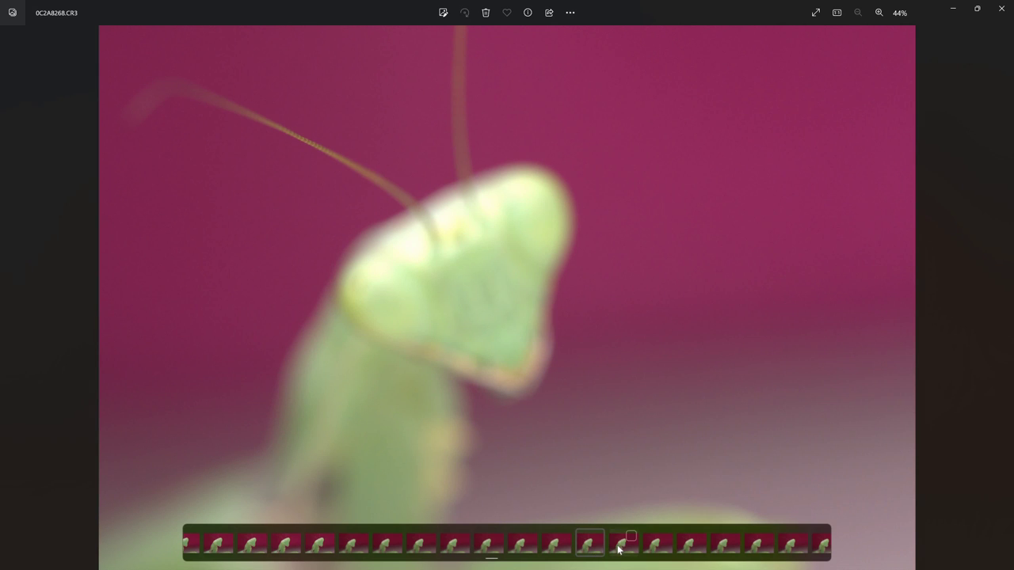
pyautogui.click(618, 550)
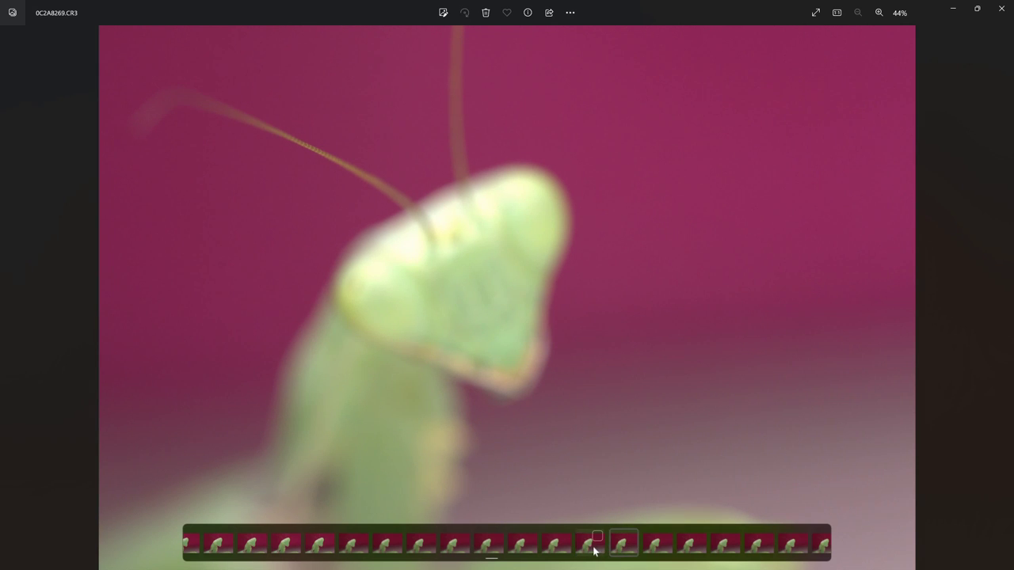
pyautogui.click(593, 552)
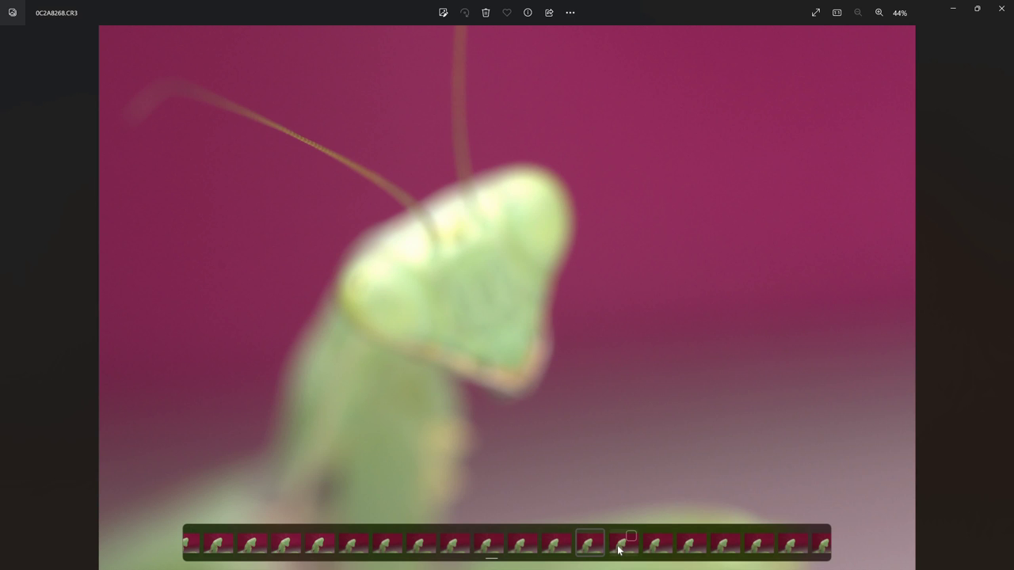
pyautogui.click(617, 551)
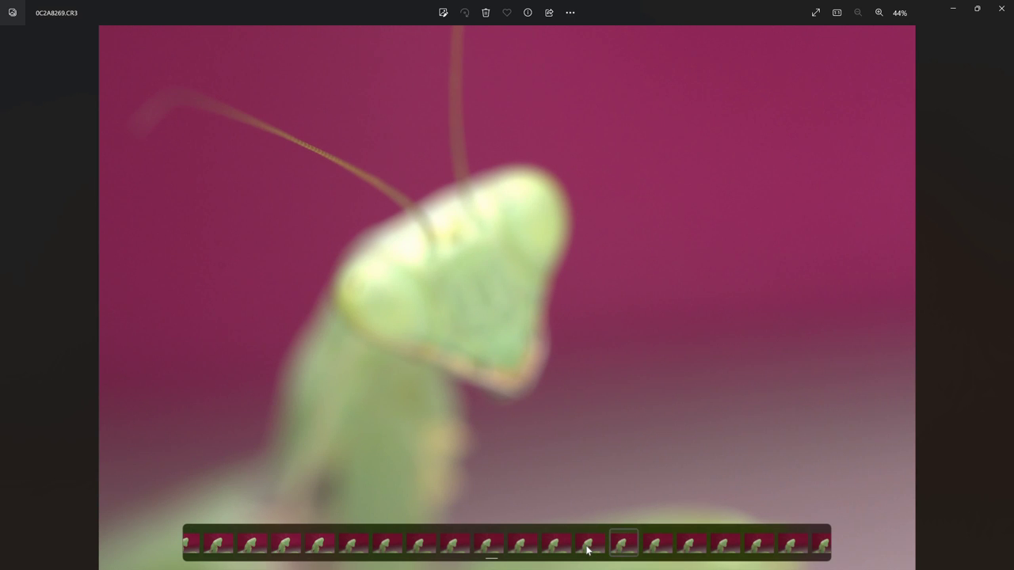
pyautogui.click(588, 550)
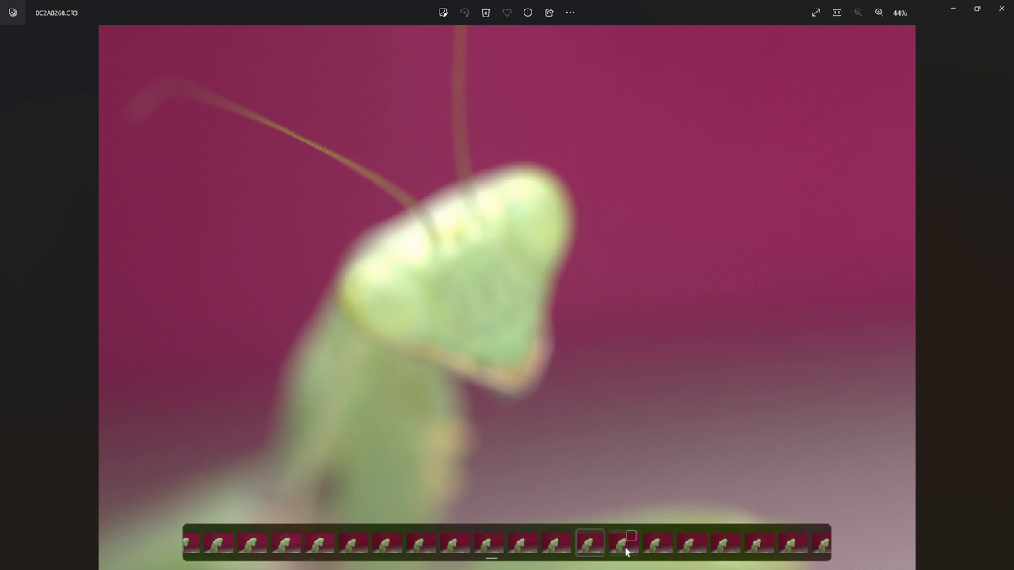
pyautogui.click(622, 546)
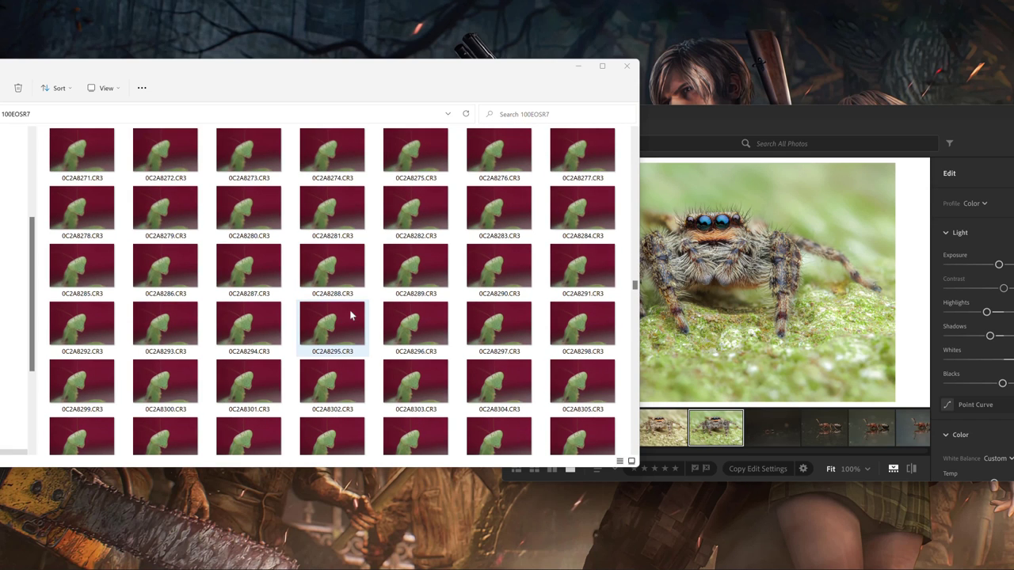
# - Select raw files 0C2A8269.CR3 through 0C2A8342.CR3 and drag them into Lightroom
pyautogui.scroll(2, 351, 315)
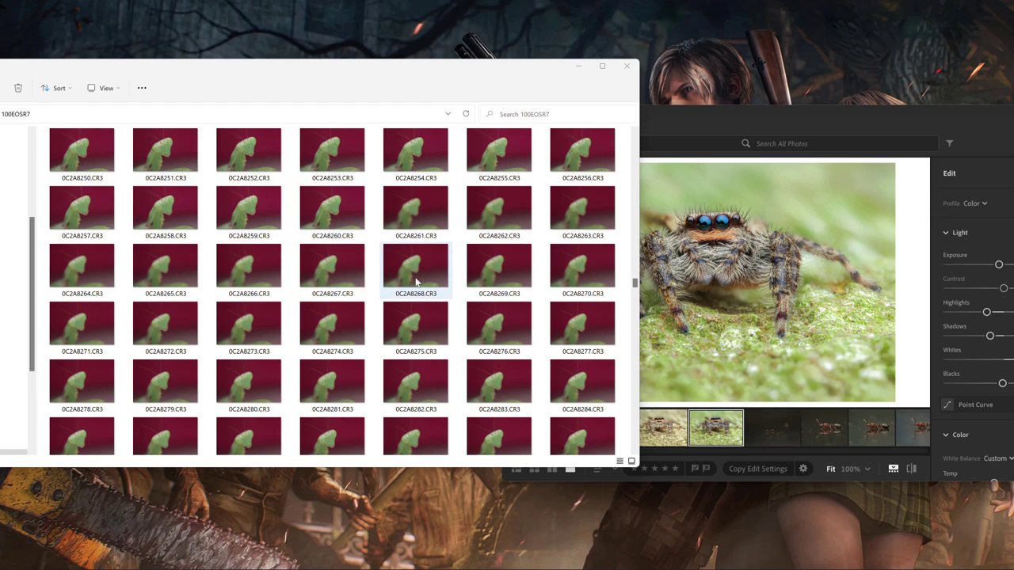
pyautogui.click(504, 284)
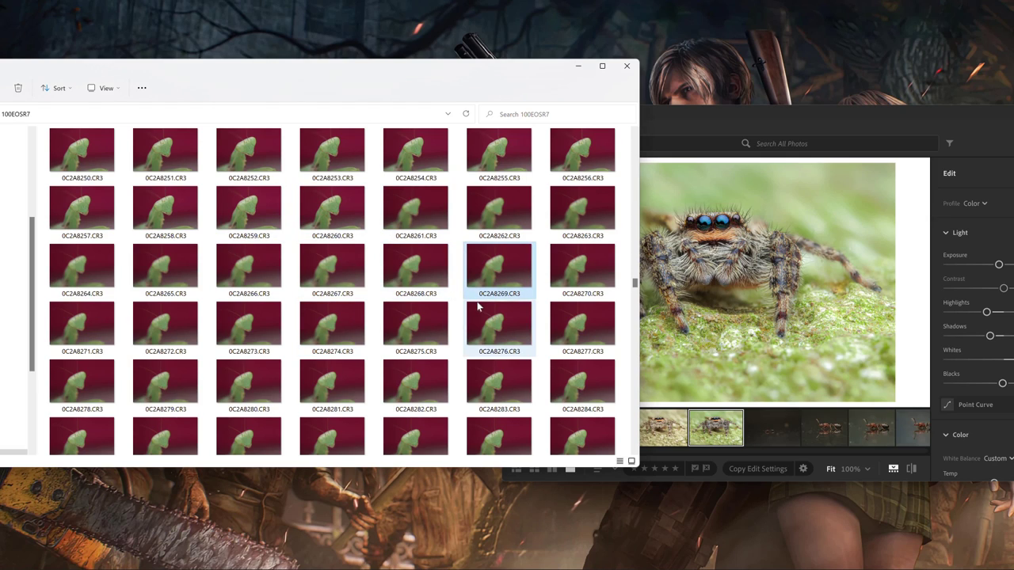
pyautogui.scroll(-5, 477, 307)
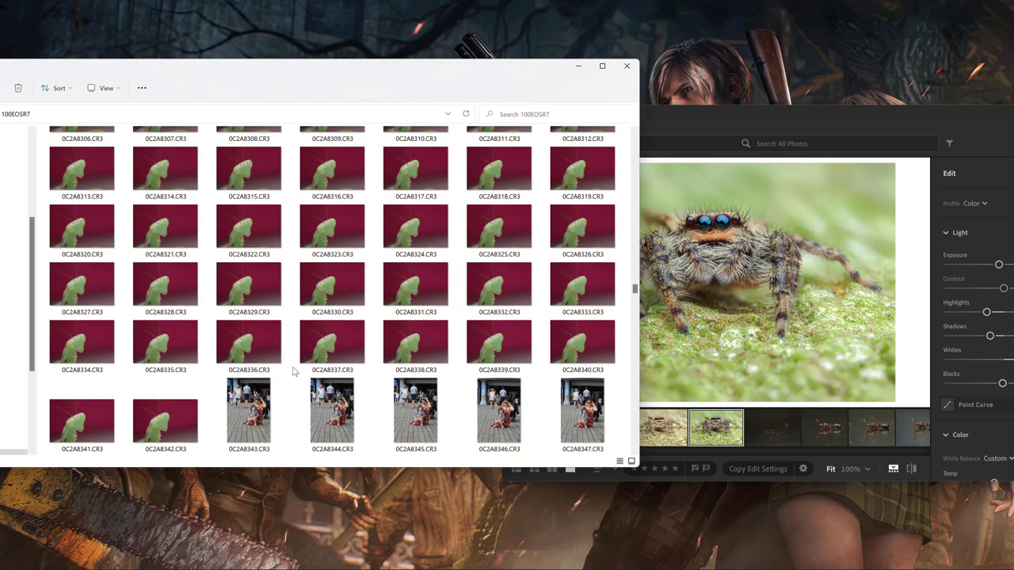
pyautogui.keyDown('shift'); pyautogui.click(172, 443); pyautogui.keyUp('shift')
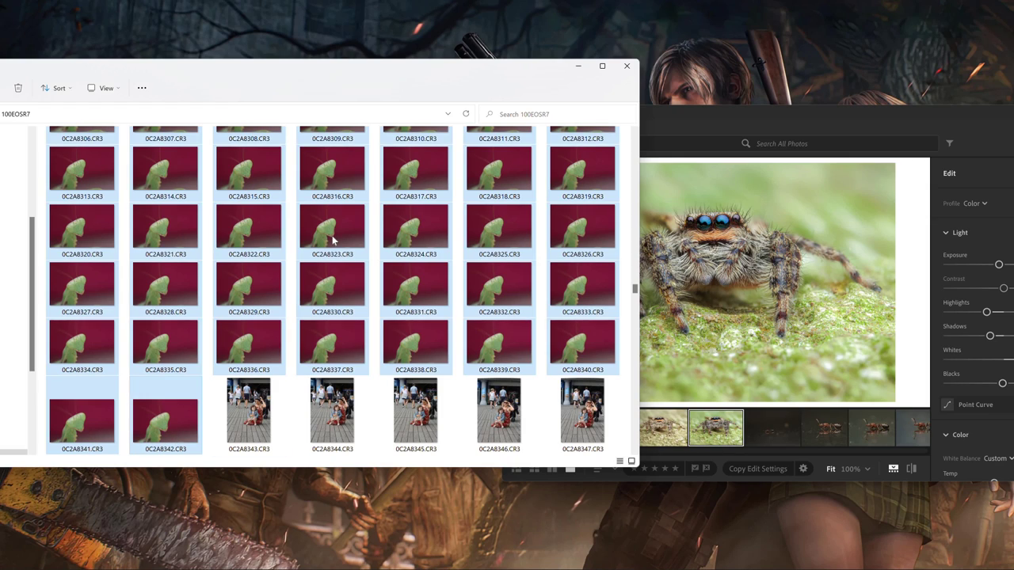
pyautogui.moveTo(333, 239); pyautogui.dragTo(908, 339)
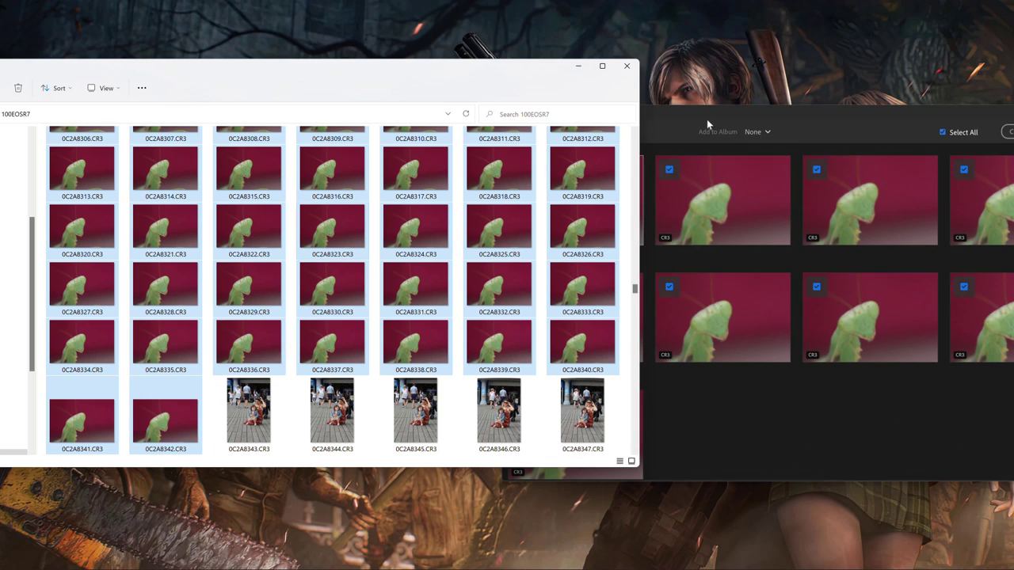
# - Bring the import window fully into view and add all 74 mantis photos
pyautogui.click(666, 120)
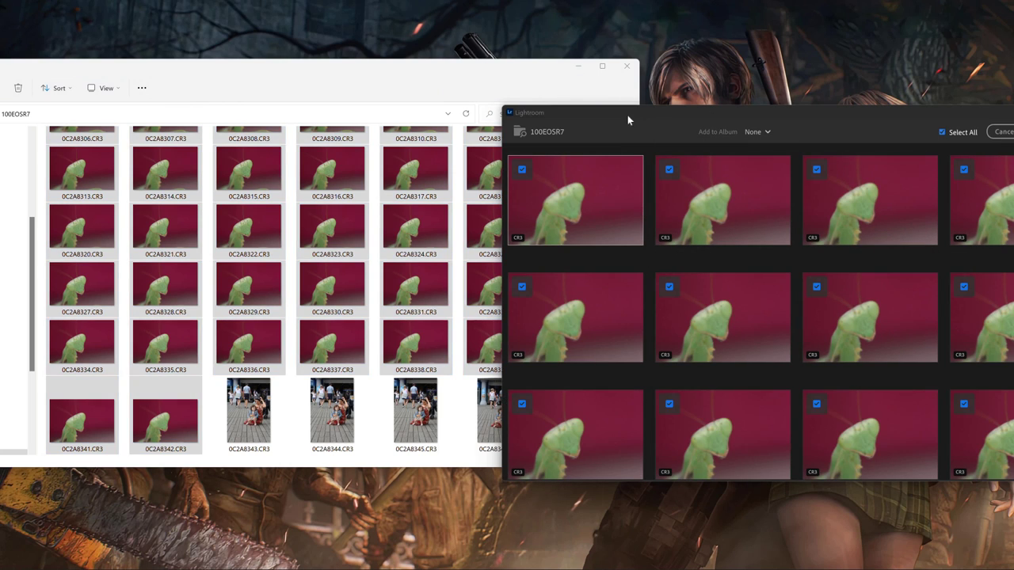
pyautogui.moveTo(565, 124); pyautogui.dragTo(396, 93)
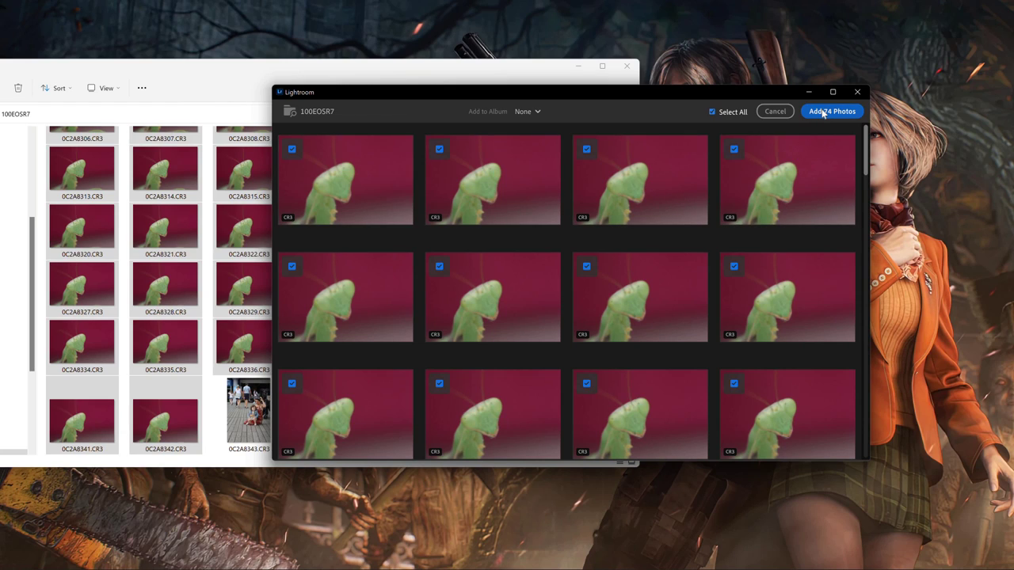
pyautogui.click(823, 113)
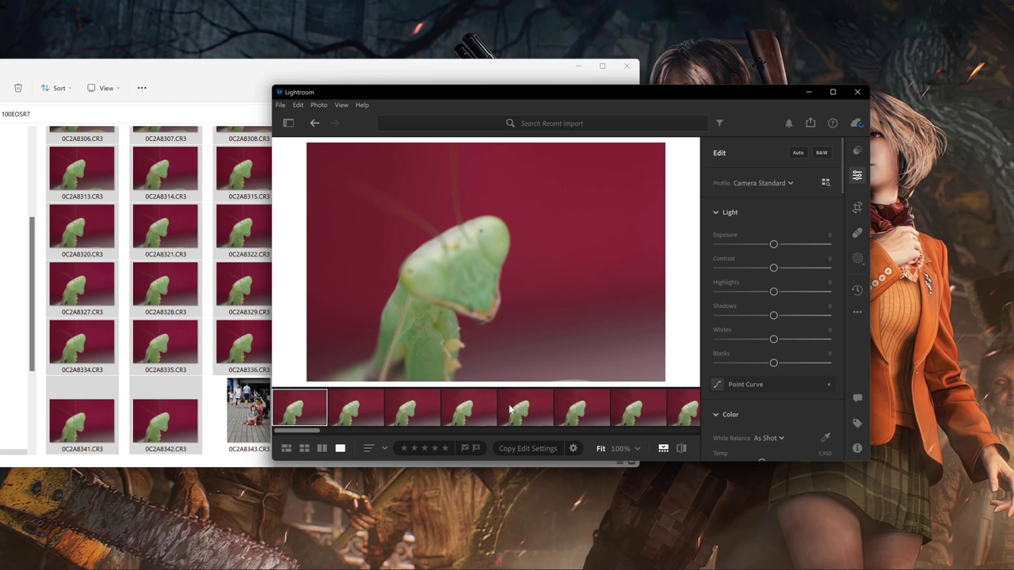
# - Open the last frame of the imported mantis stack in the editor
pyautogui.scroll(-1, 508, 408)
pyautogui.scroll(-5, 508, 408)
pyautogui.click(594, 407)
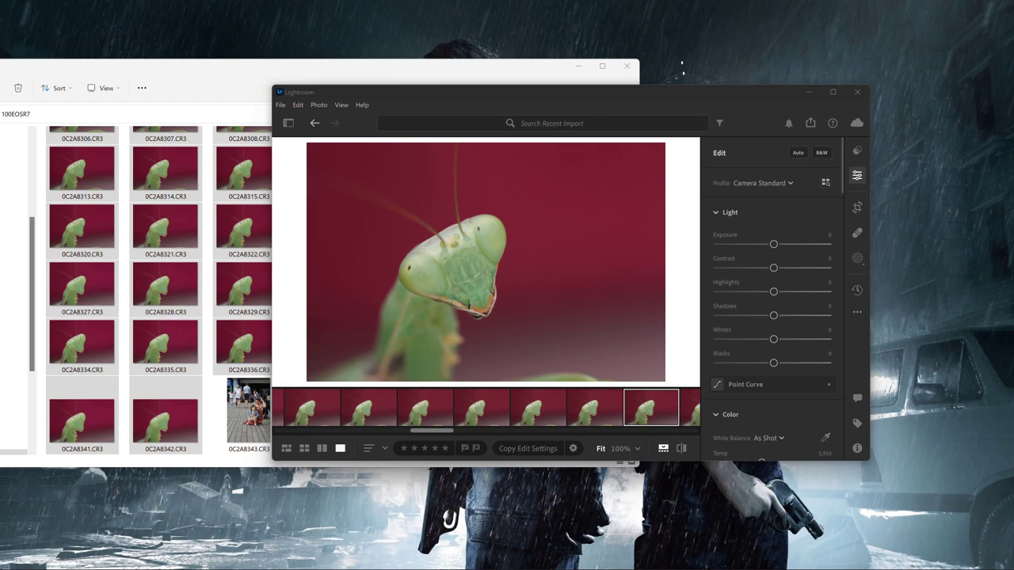
pyautogui.click(643, 416)
pyautogui.scroll(-1, 667, 412)
pyautogui.click(672, 408)
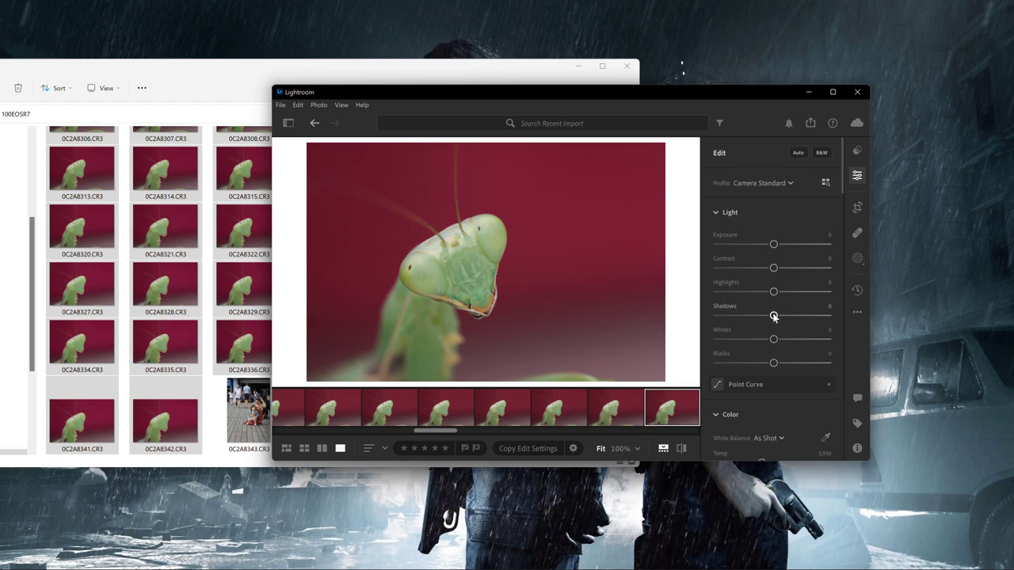
# - Set Light to Highlights −39, Shadows +24, Whites +53 and Blacks −27
pyautogui.moveTo(774, 317); pyautogui.dragTo(781, 316)
pyautogui.moveTo(774, 364); pyautogui.dragTo(758, 363)
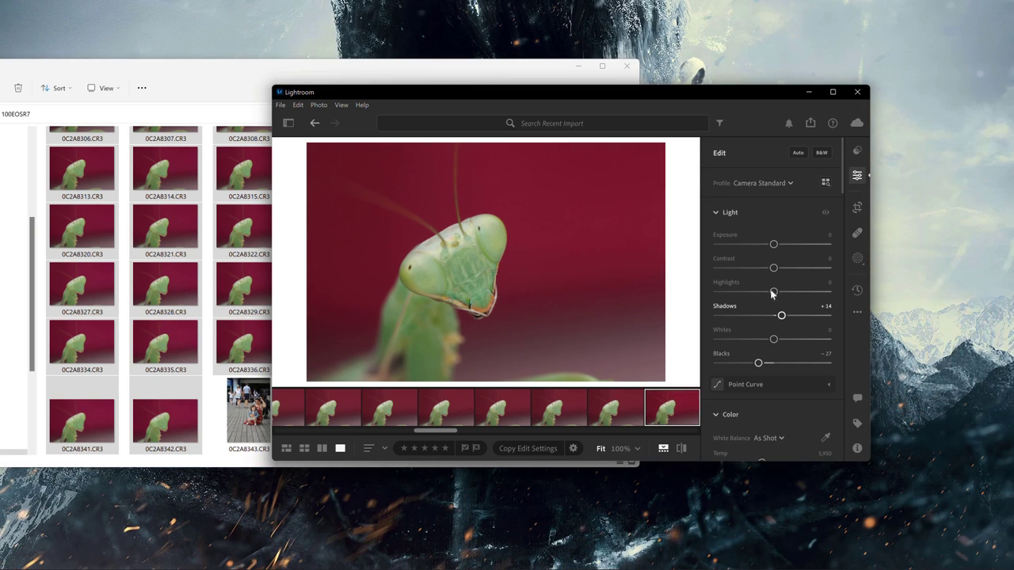
pyautogui.moveTo(773, 293); pyautogui.dragTo(757, 292)
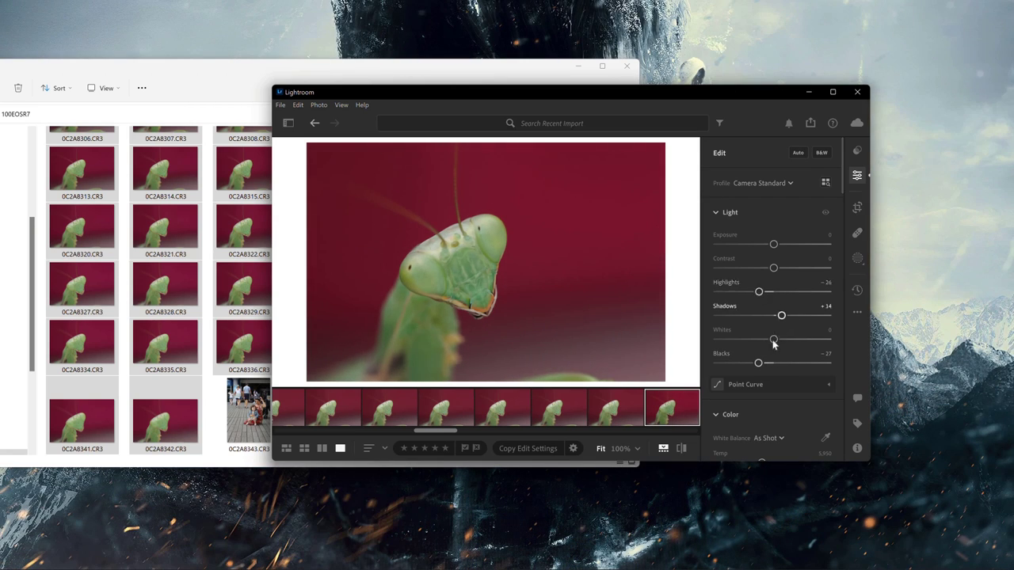
pyautogui.moveTo(774, 340); pyautogui.dragTo(799, 338)
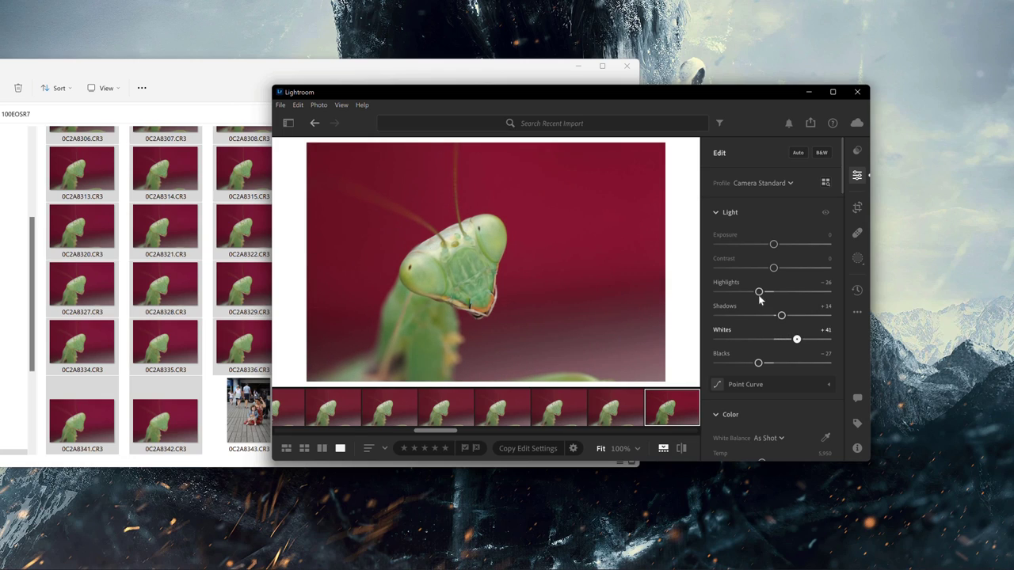
pyautogui.moveTo(759, 296); pyautogui.dragTo(750, 293)
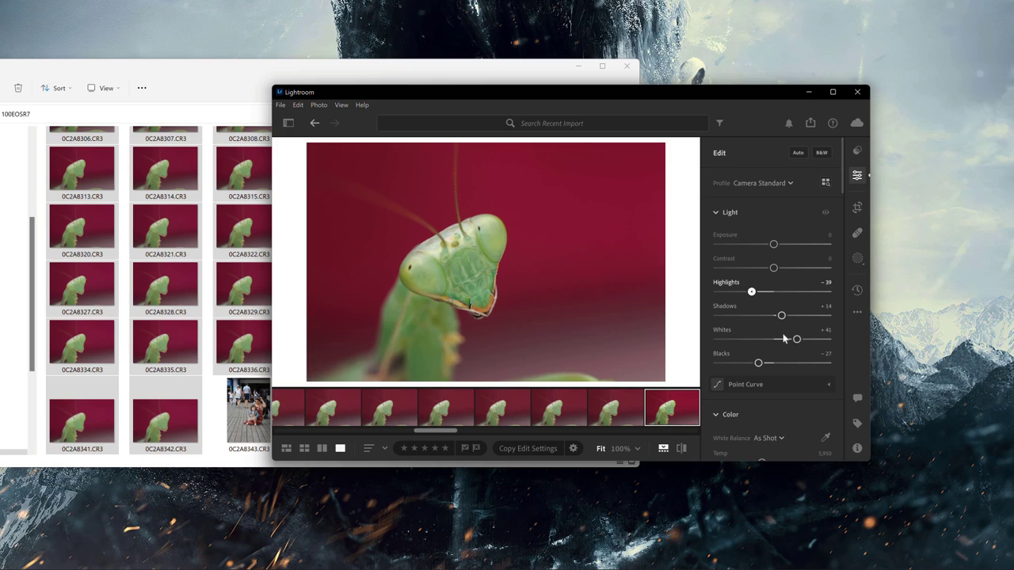
pyautogui.moveTo(797, 339); pyautogui.dragTo(788, 316)
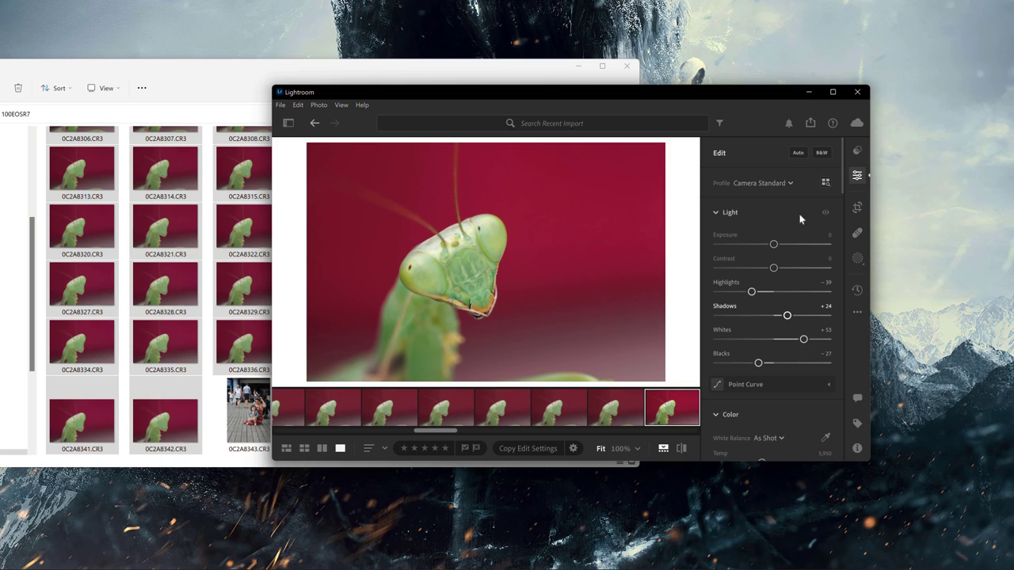
# - Copy the current frame's edit settings from the more-options menu
pyautogui.click(857, 312)
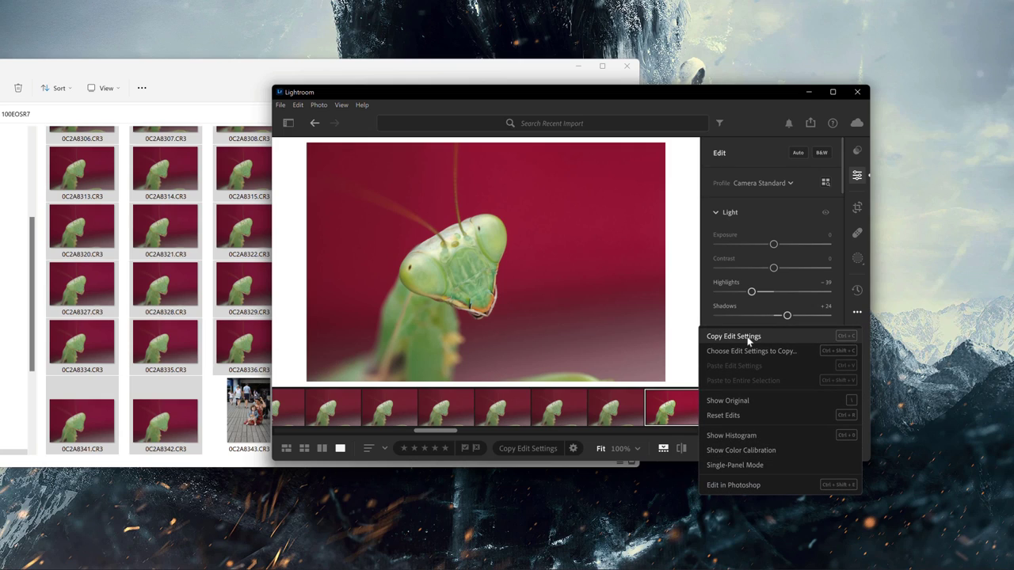
pyautogui.click(748, 337)
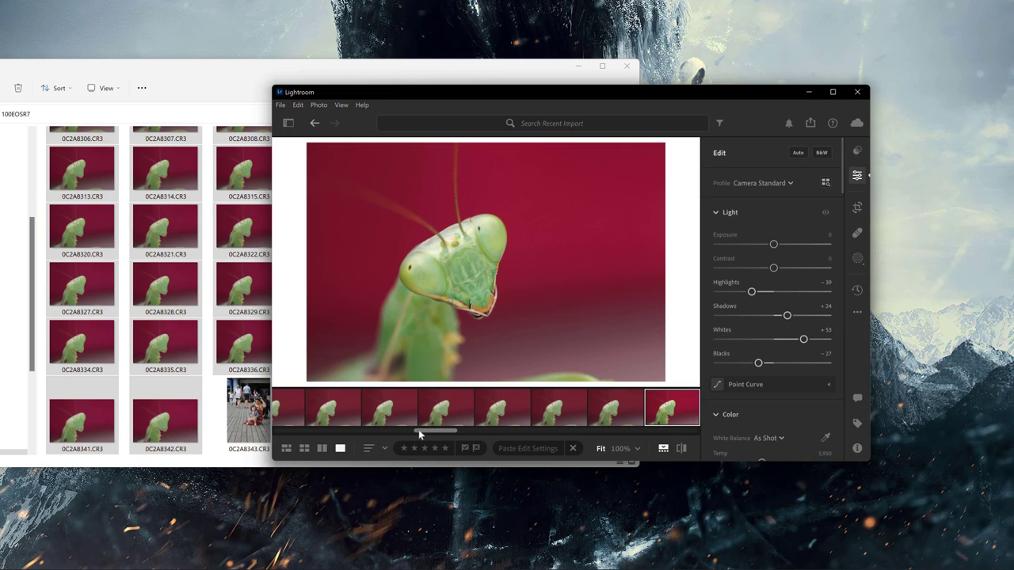
pyautogui.moveTo(418, 429); pyautogui.dragTo(287, 438)
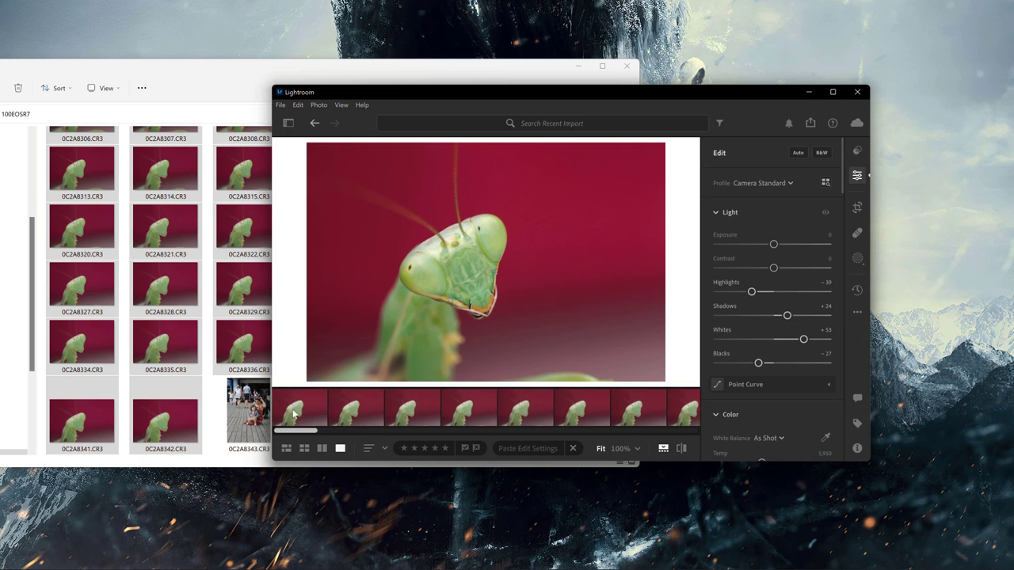
# - Select the mantis stack from its first frame and paste the settings to the entire selection
pyautogui.click(297, 410)
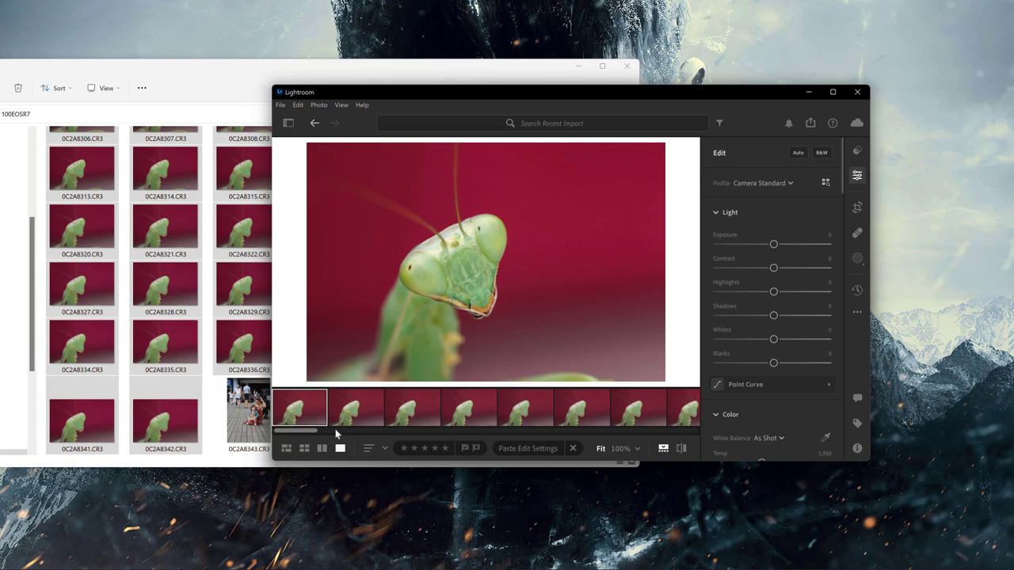
pyautogui.scroll(-5, 475, 426)
pyautogui.scroll(-8, 679, 427)
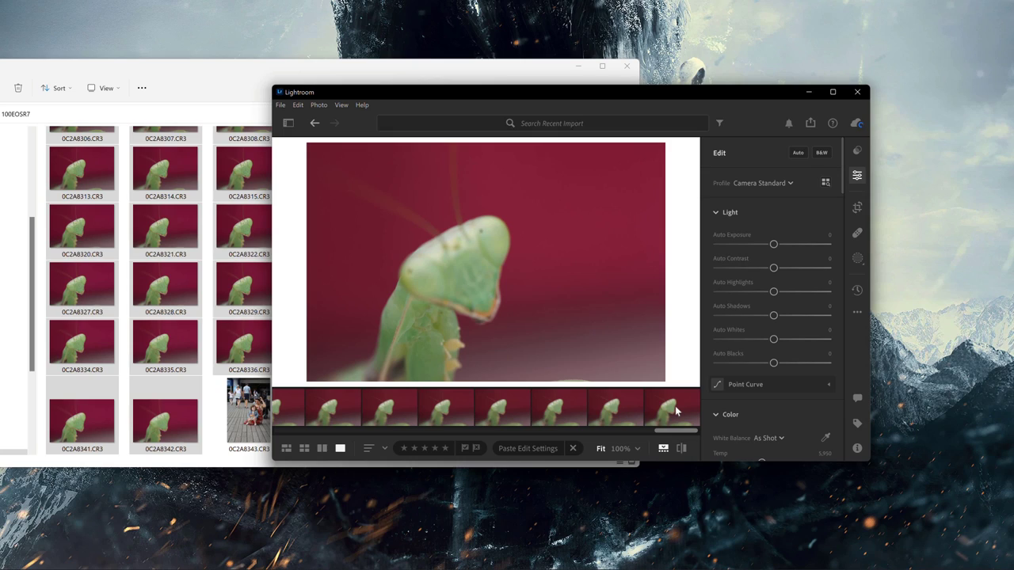
pyautogui.click(856, 313)
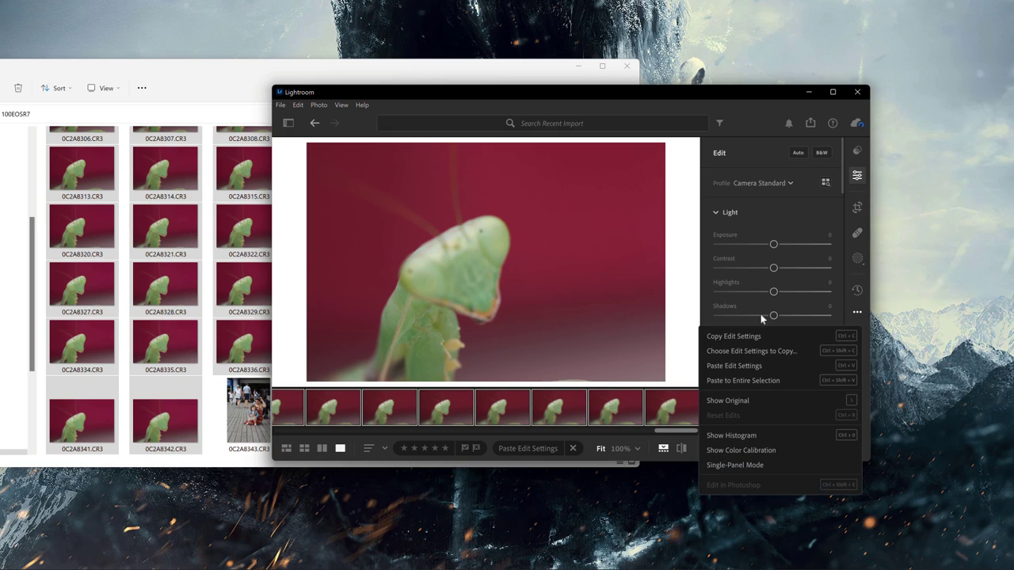
pyautogui.click(726, 380)
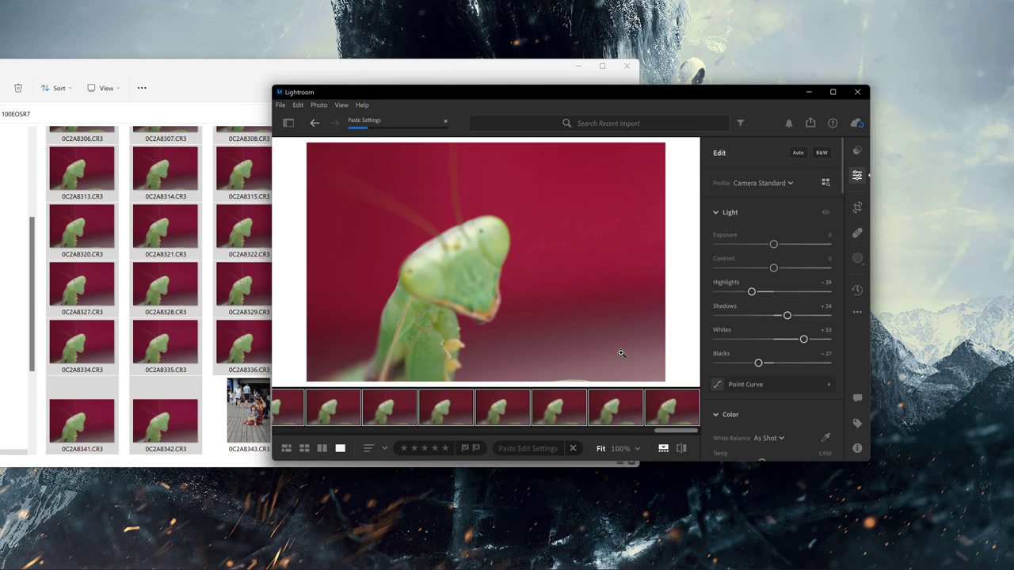
# - Export the 74 frames as full-size 16-bit TIFs into Pictures > Lightroom CC Saved Photos
pyautogui.moveTo(507, 92); pyautogui.dragTo(485, 128)
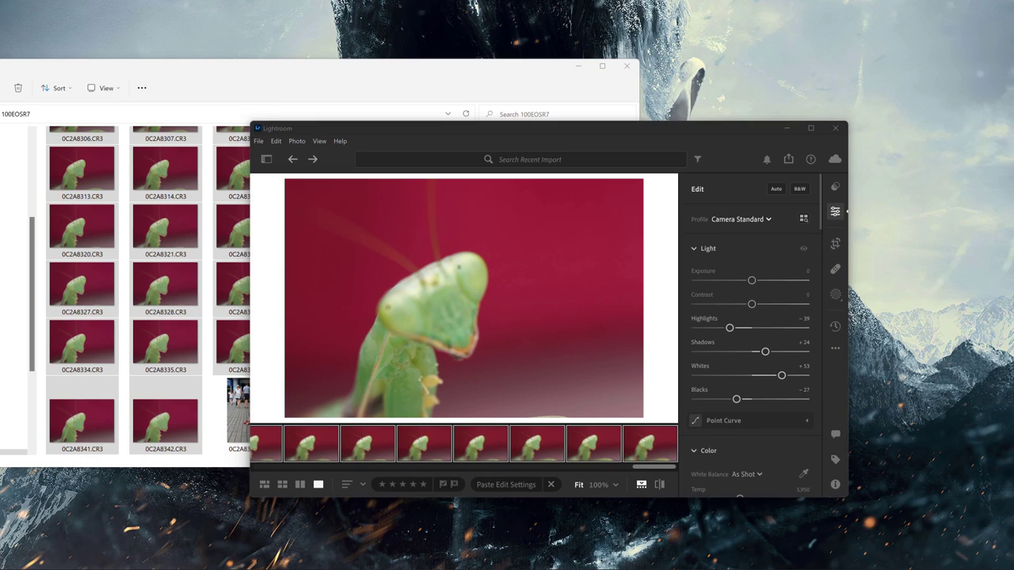
pyautogui.click(788, 159)
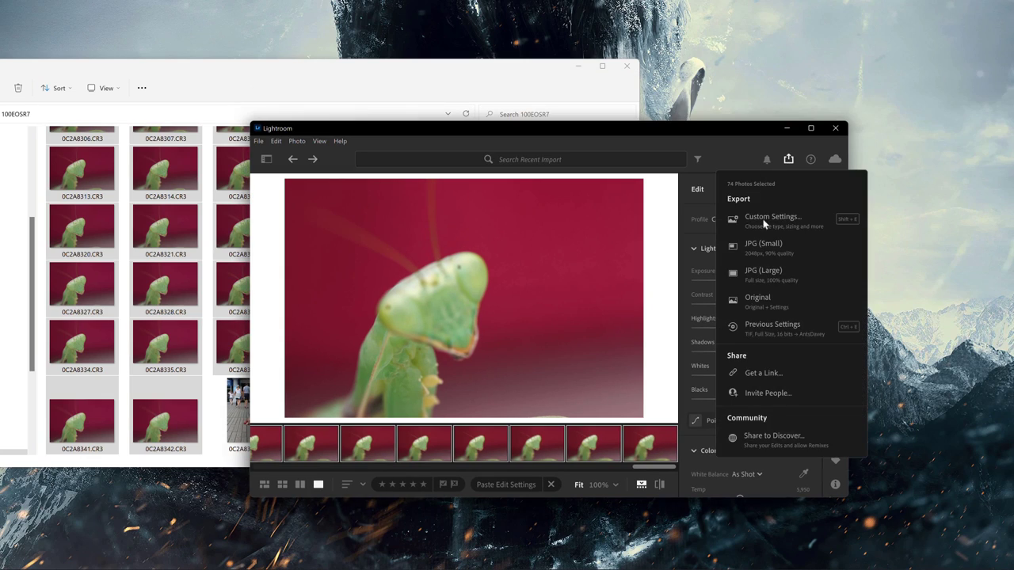
pyautogui.click(764, 224)
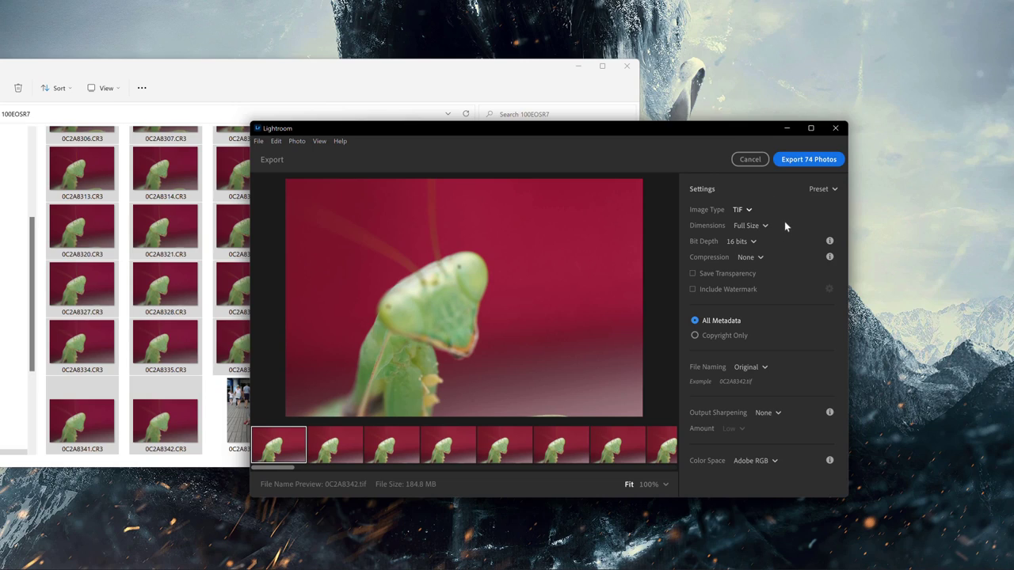
pyautogui.click(795, 160)
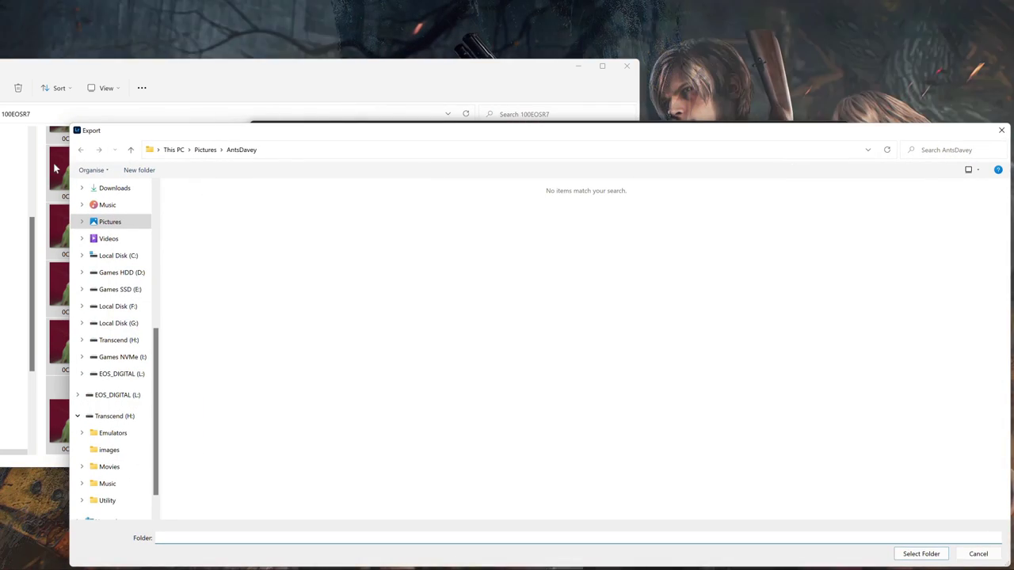
pyautogui.click(131, 149)
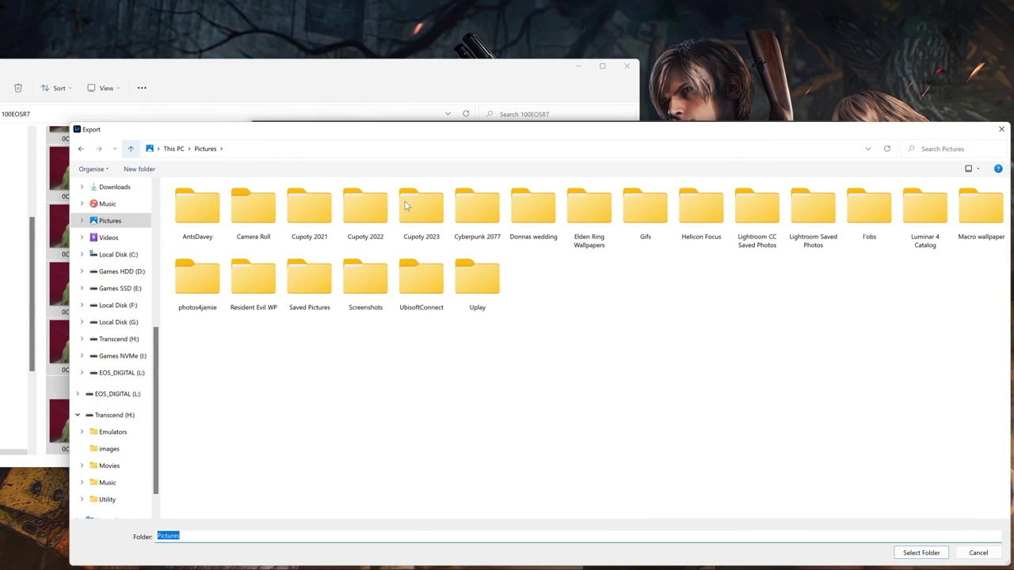
pyautogui.doubleClick(757, 213)
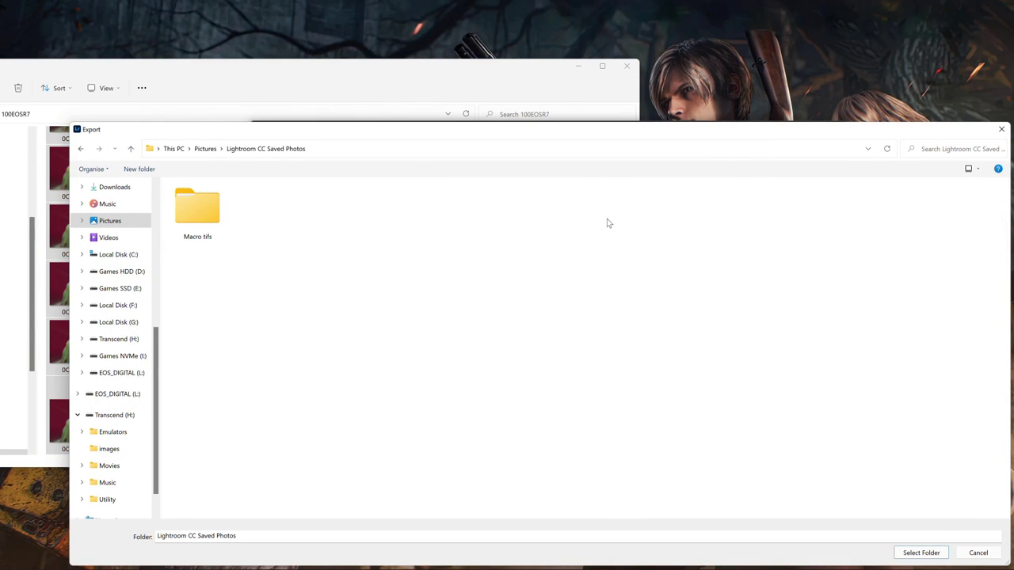
pyautogui.click(921, 552)
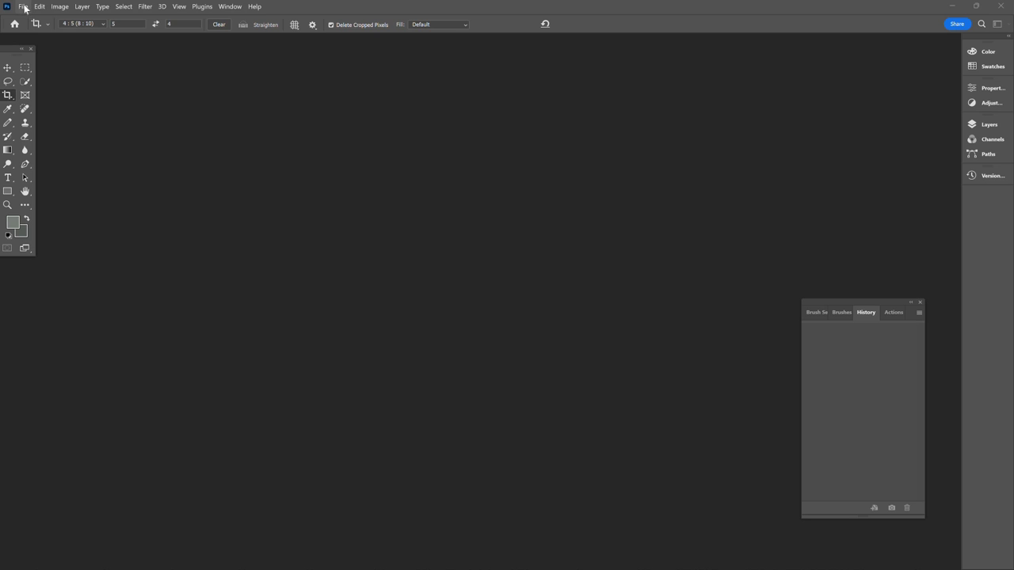
# - Open the Load Layers dialog via File > Scripts > Load Files into Stack
pyautogui.click(24, 7)
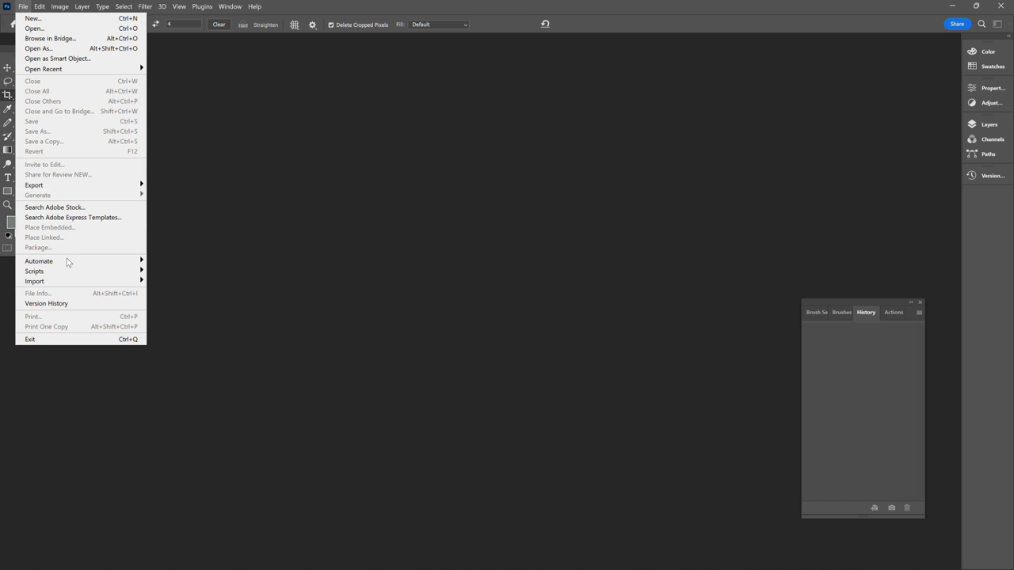
pyautogui.moveTo(118, 275)
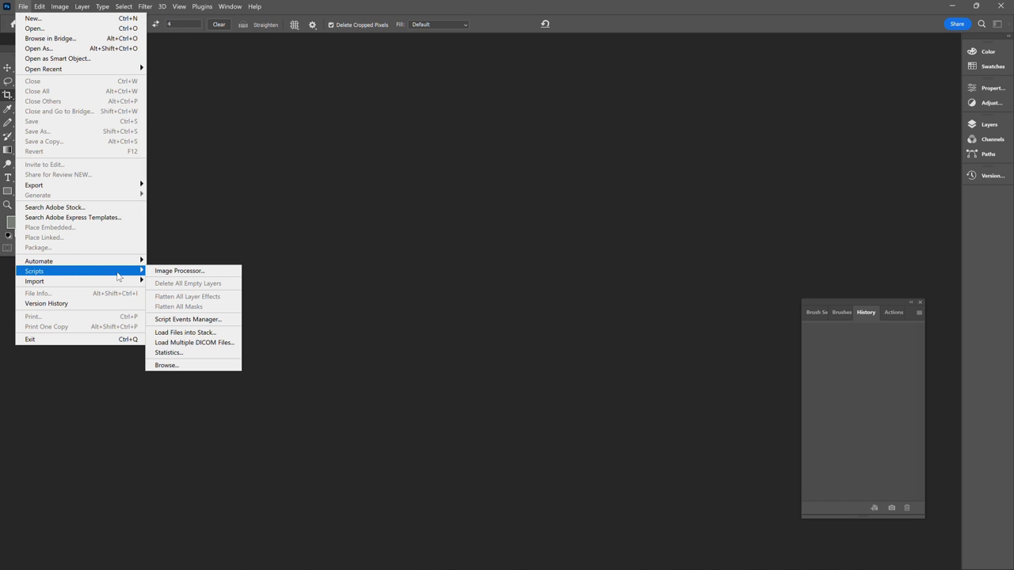
pyautogui.click(198, 333)
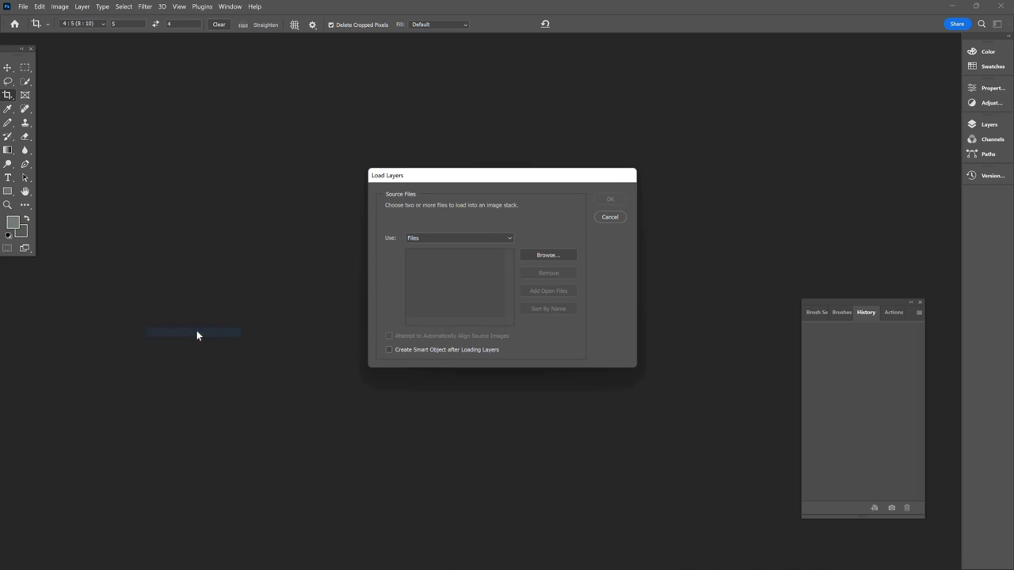
# - Add TIFs 0C2A8269.tif through 0C2A8342.tif to the Load Layers file list
pyautogui.click(539, 257)
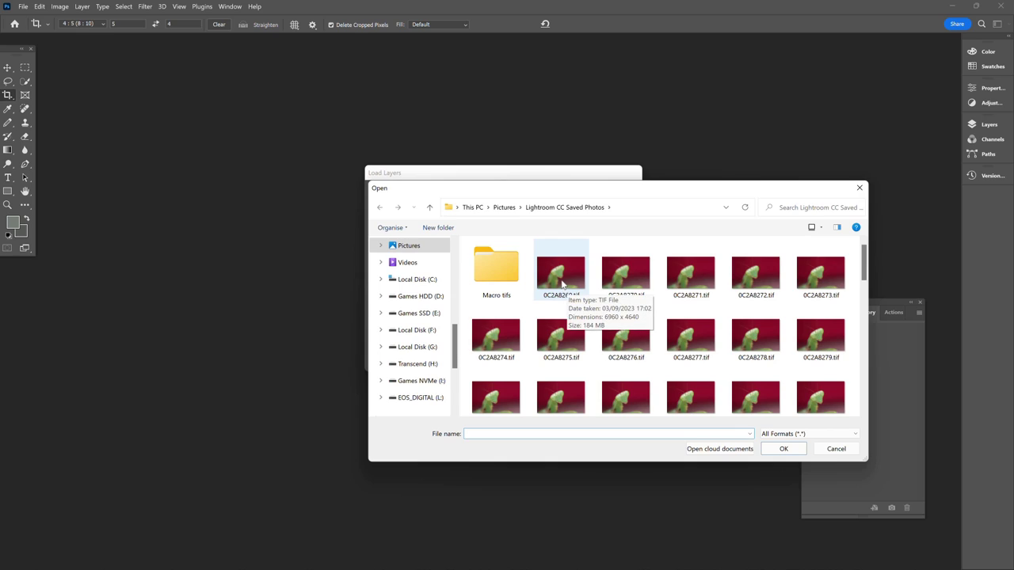
pyautogui.click(561, 284)
pyautogui.scroll(-3, 562, 289)
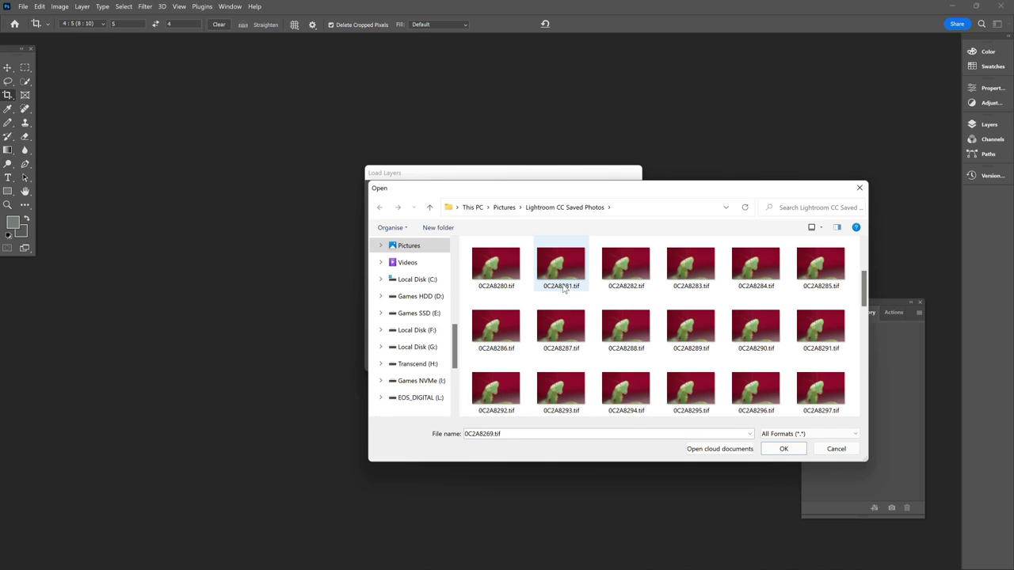
pyautogui.scroll(-7, 563, 291)
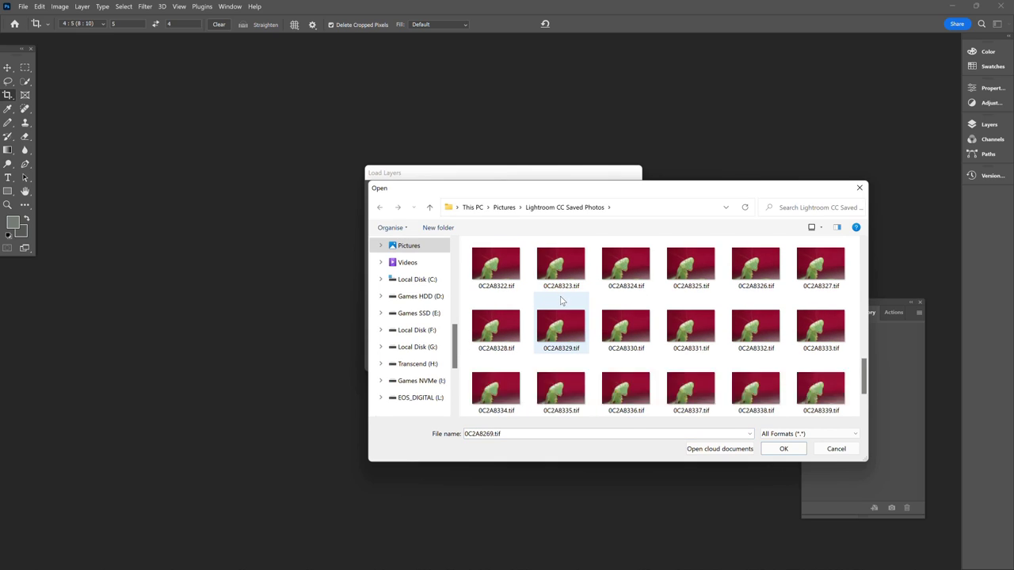
pyautogui.keyDown('shift'); pyautogui.click(631, 403); pyautogui.keyUp('shift')
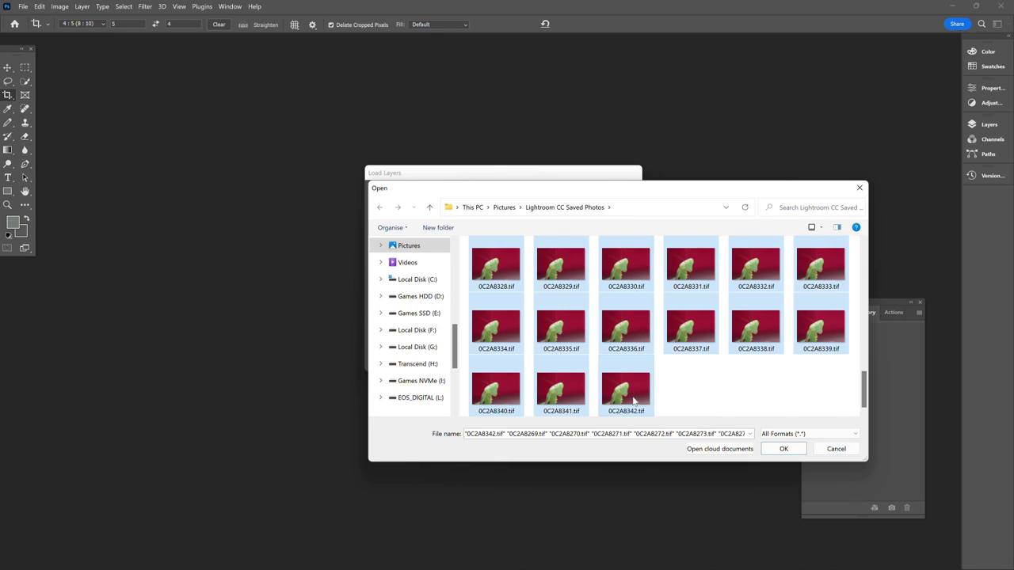
pyautogui.click(782, 449)
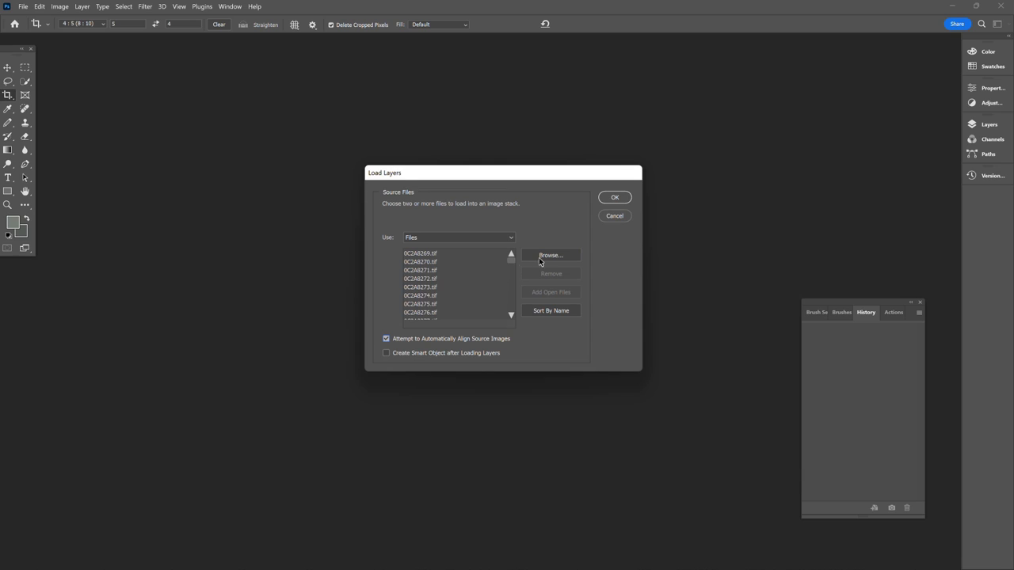
# - Confirm Load Layers to build the aligned mantis layer stack in a new document
pyautogui.click(615, 198)
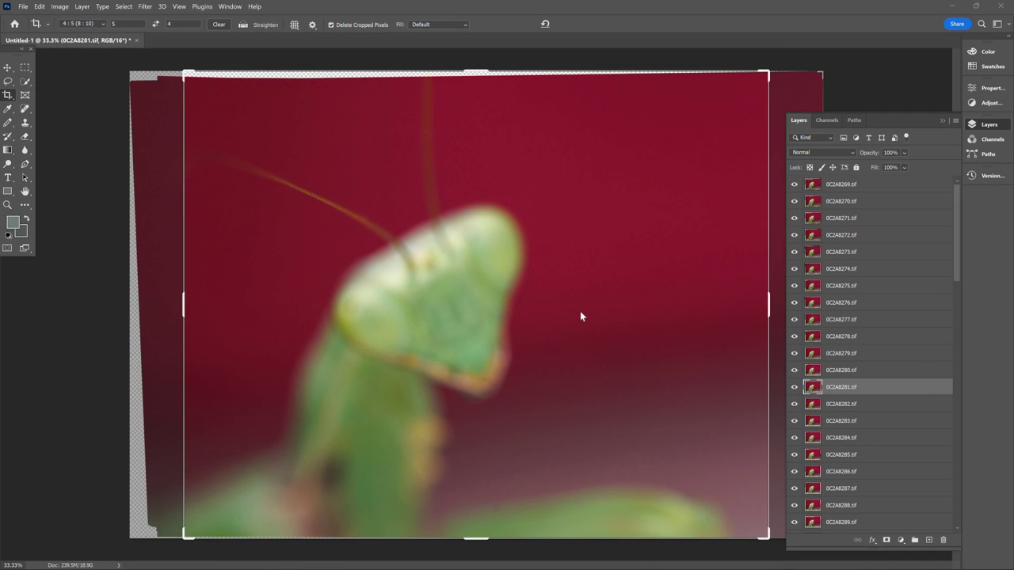
# - Select every mantis layer, from 0C2A8269.tif down to the bottom layer, and open the Edit menu
pyautogui.click(889, 187)
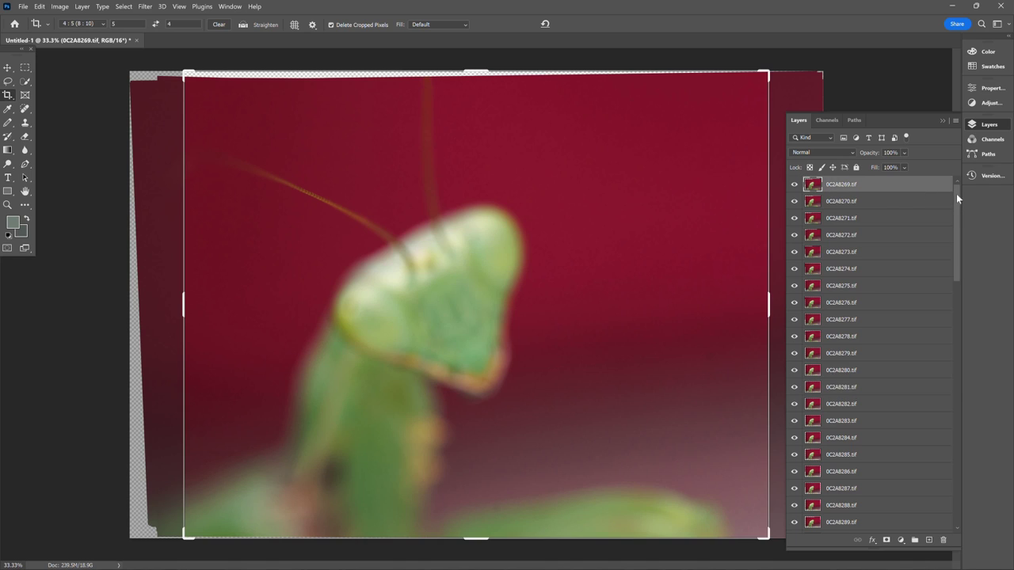
pyautogui.moveTo(956, 193); pyautogui.dragTo(960, 506)
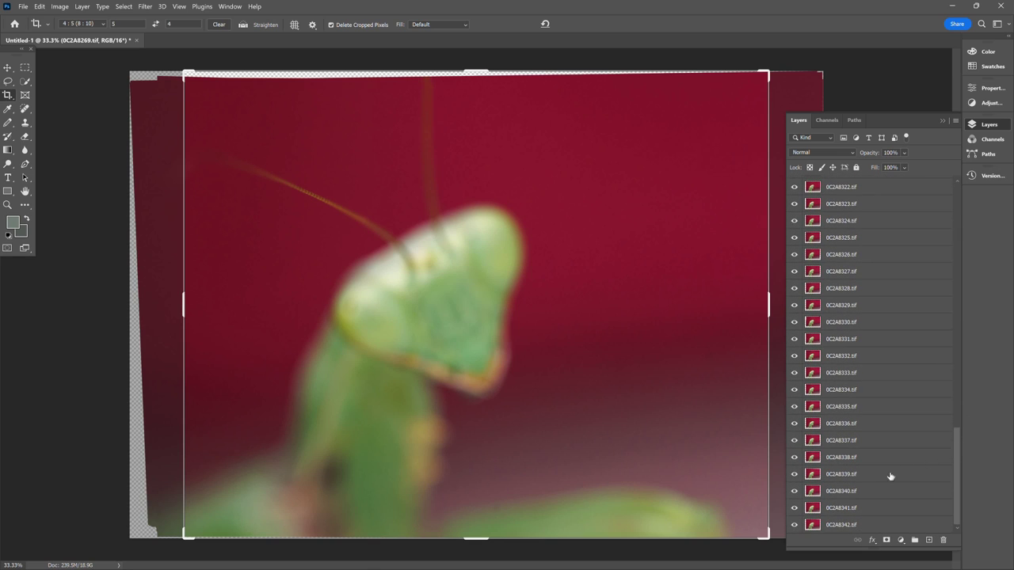
pyautogui.keyDown('shift'); pyautogui.click(860, 525); pyautogui.keyUp('shift')
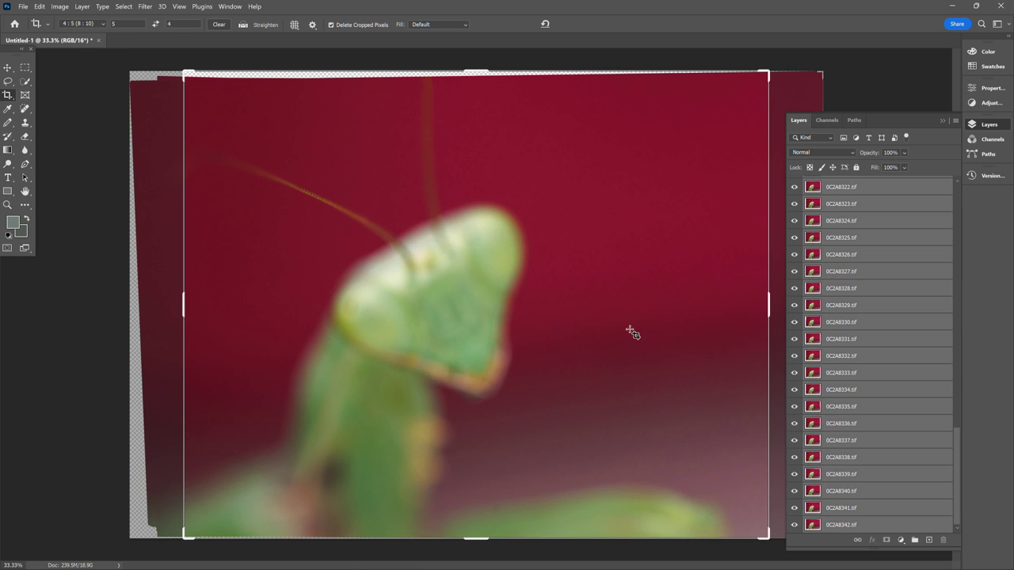
pyautogui.click(39, 6)
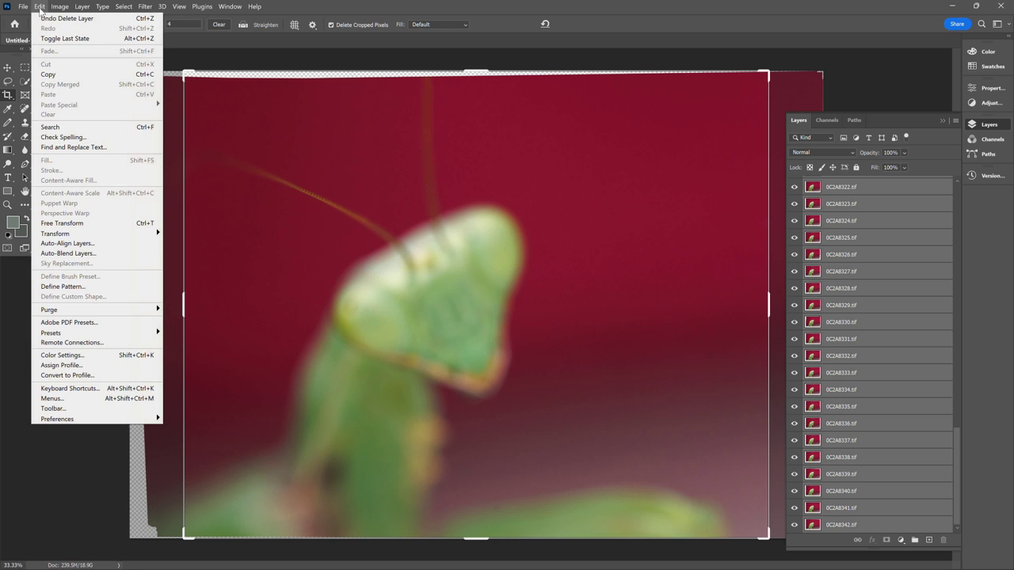
# - Auto-blend the layers as Stack Images with Seamless Tones and Colors, Content Aware Fill unchecked
pyautogui.click(91, 253)
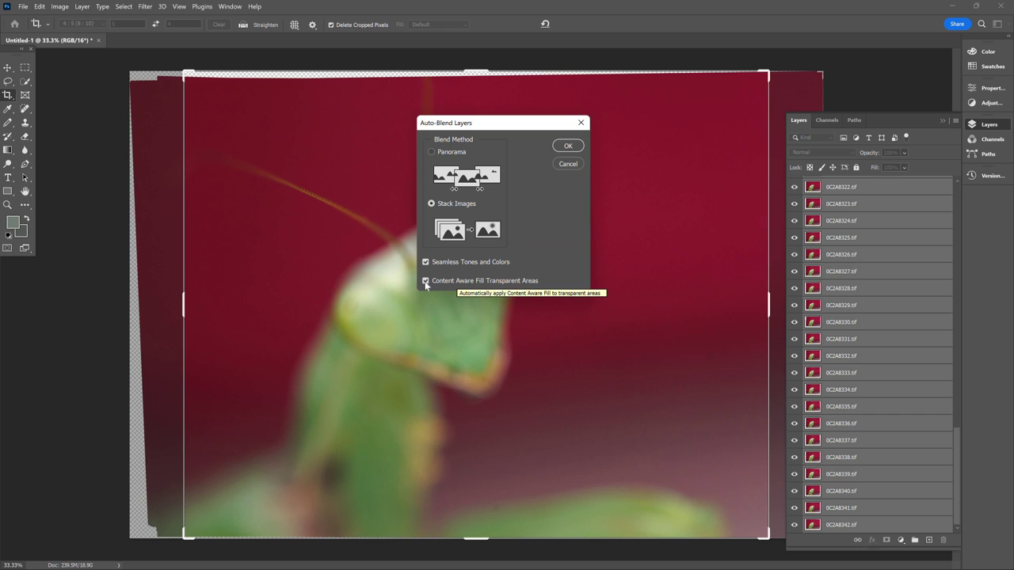
pyautogui.click(425, 282)
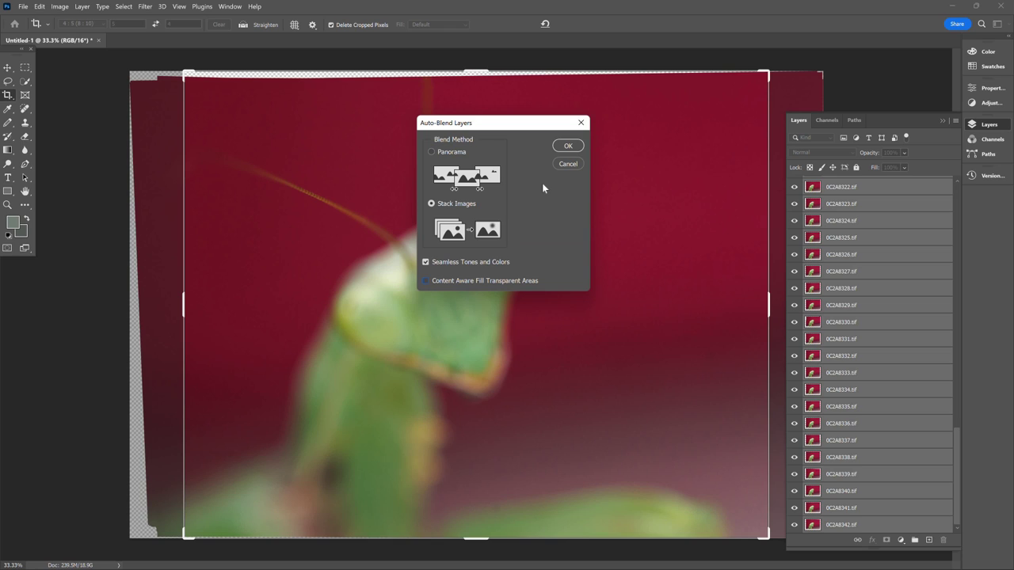
pyautogui.click(570, 147)
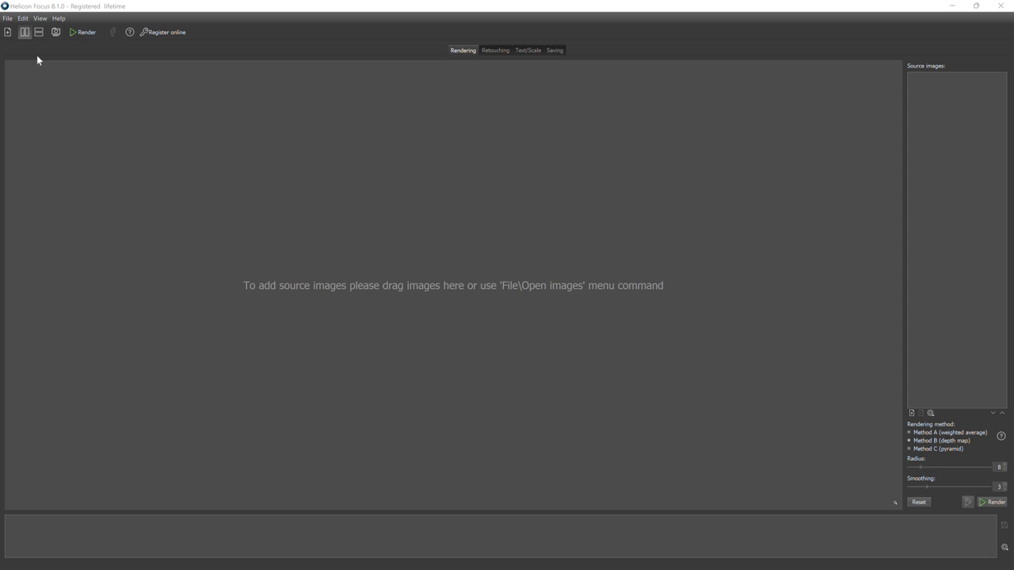
# - Open the 74 frames 0C2A8269.tif through 0C2A8342.tif as source images
pyautogui.click(7, 19)
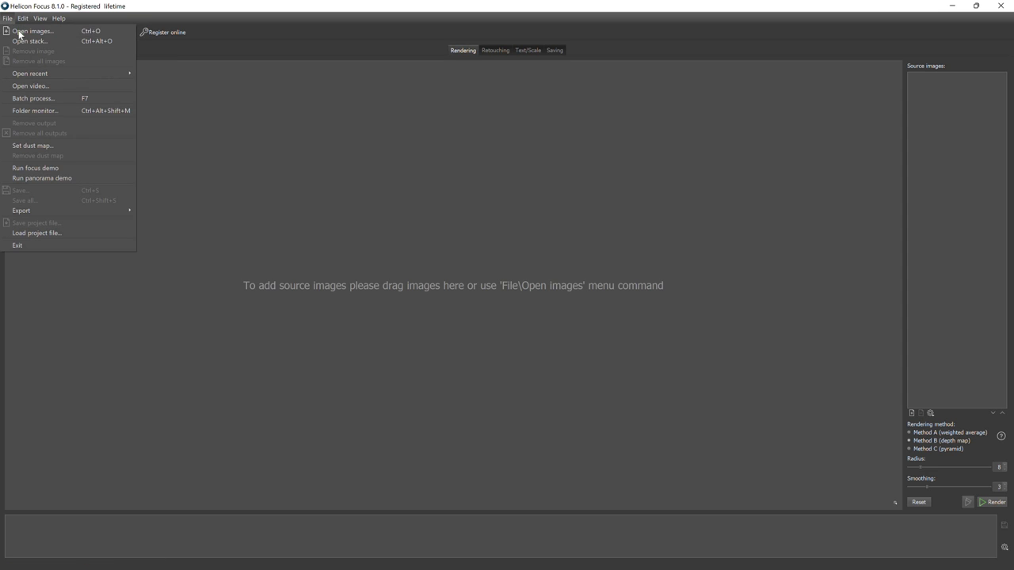
pyautogui.click(19, 31)
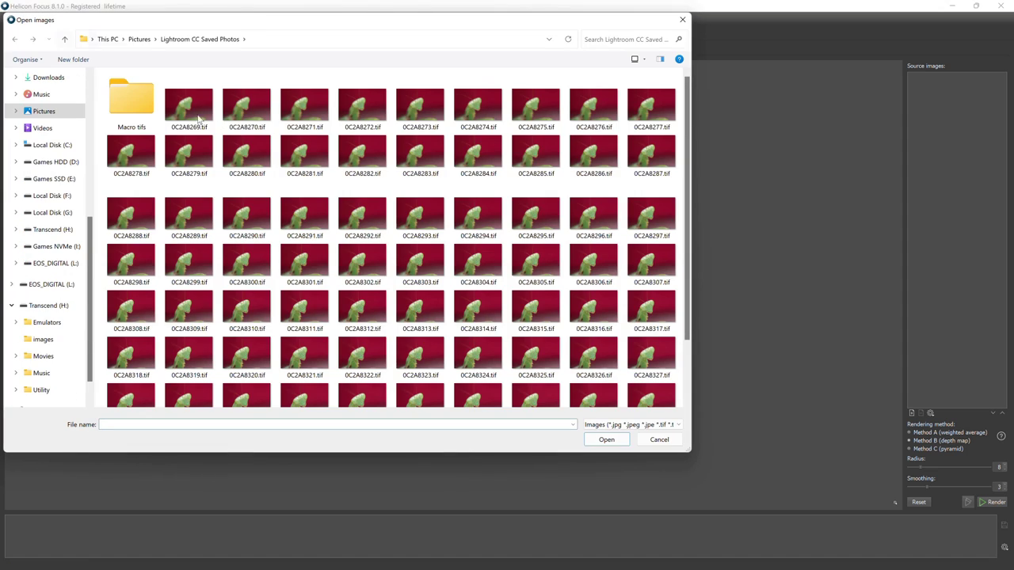
pyautogui.click(191, 115)
pyautogui.scroll(-2, 339, 197)
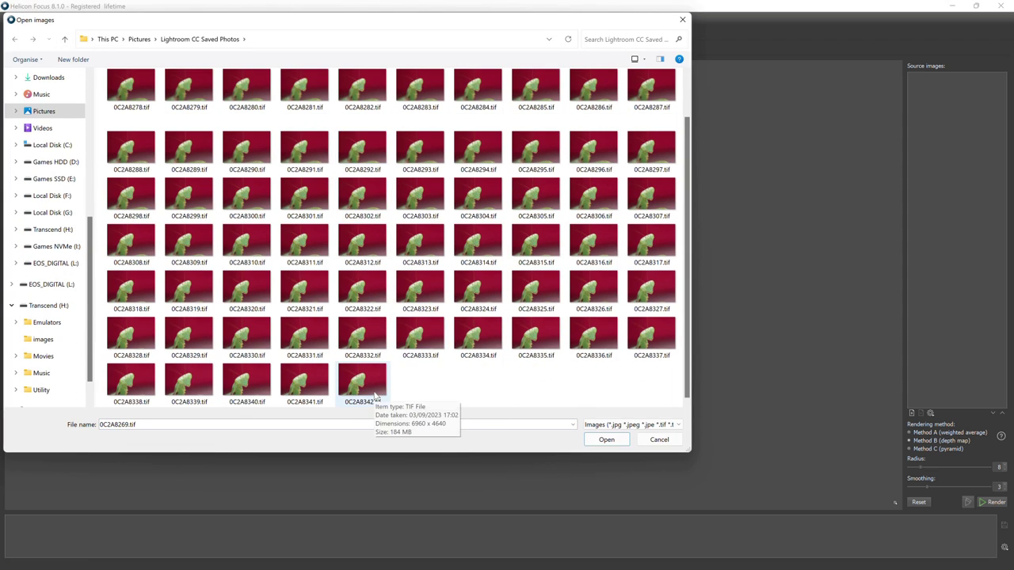
pyautogui.keyDown('shift'); pyautogui.click(375, 396); pyautogui.keyUp('shift')
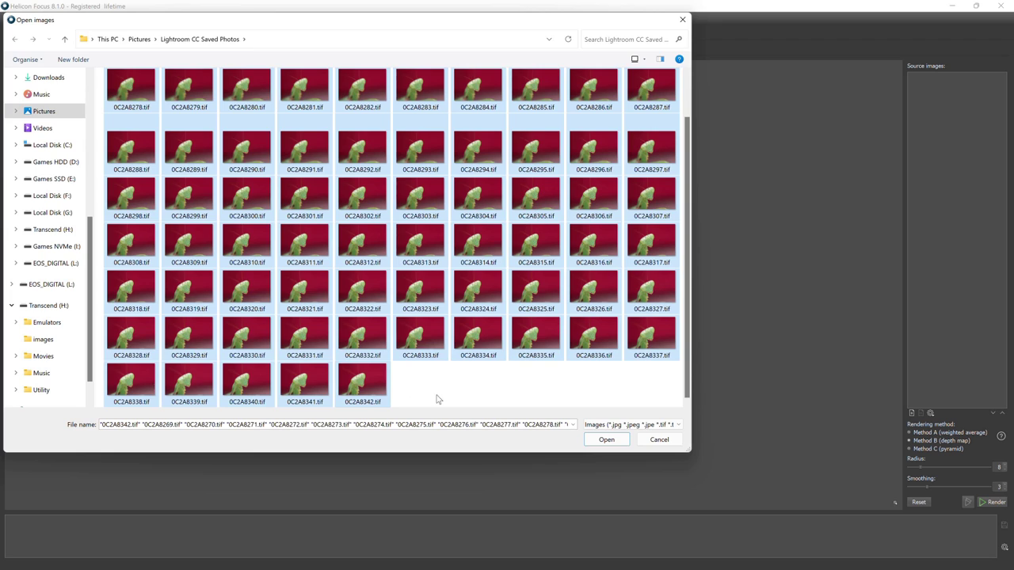
pyautogui.click(610, 441)
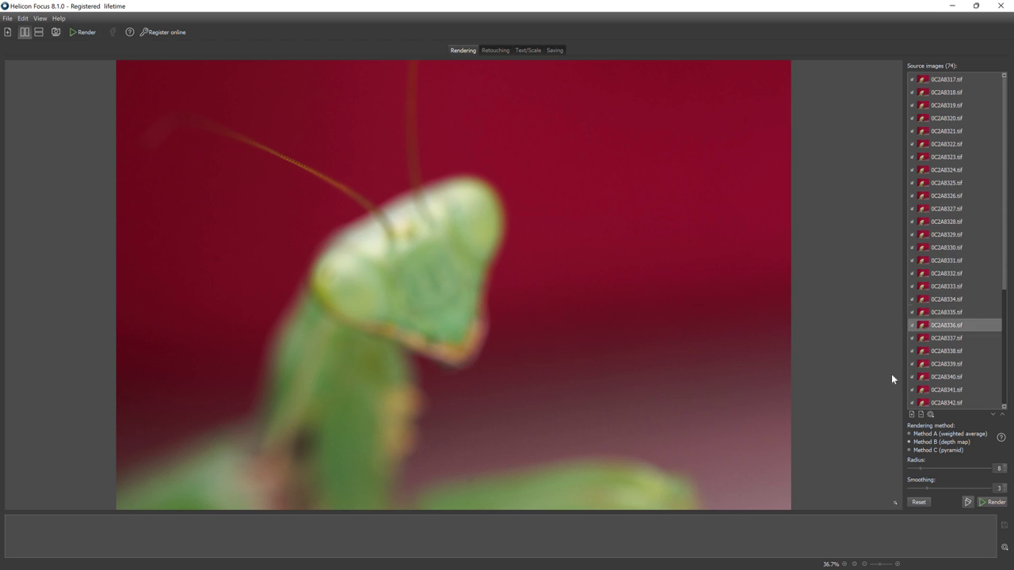
# - Compare Method B and Method C, then render the stack with Method C (pyramid)
pyautogui.click(920, 450)
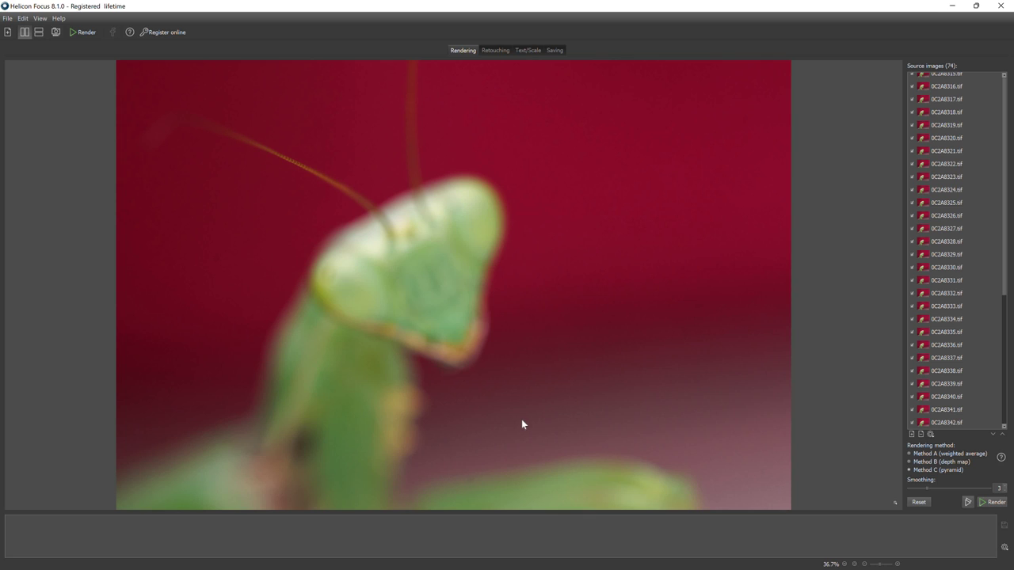
pyautogui.click(909, 462)
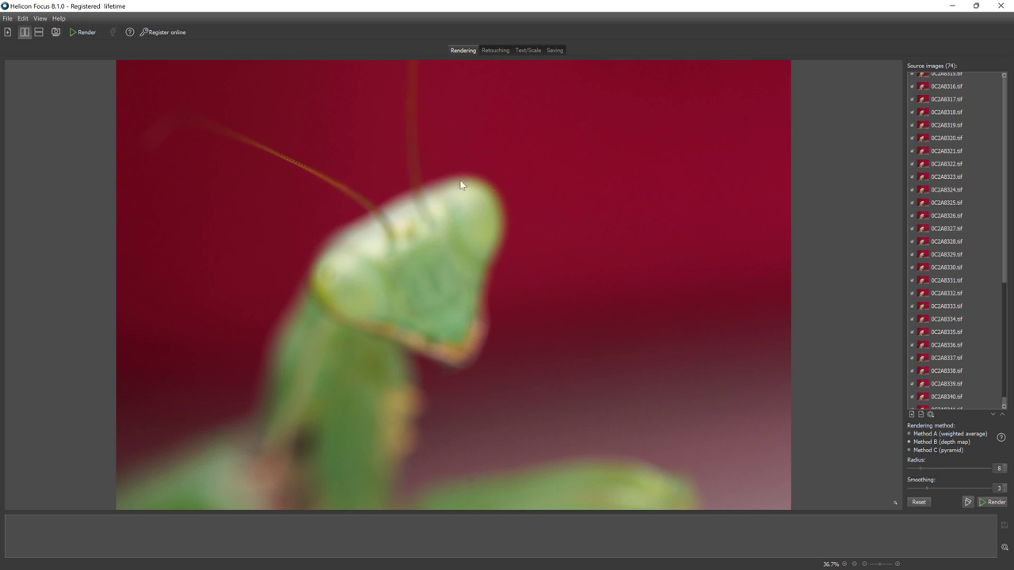
pyautogui.click(909, 449)
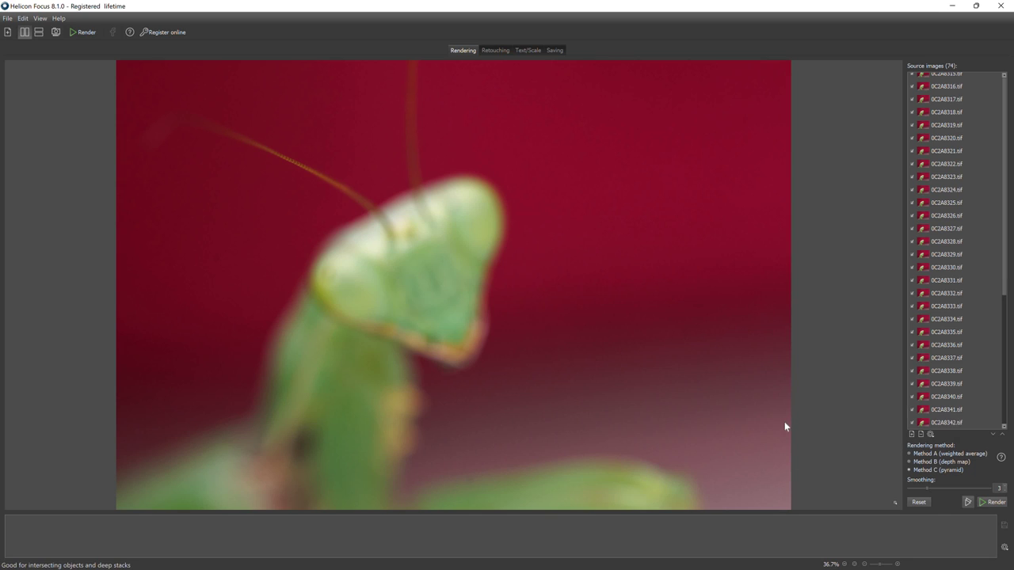
pyautogui.click(990, 502)
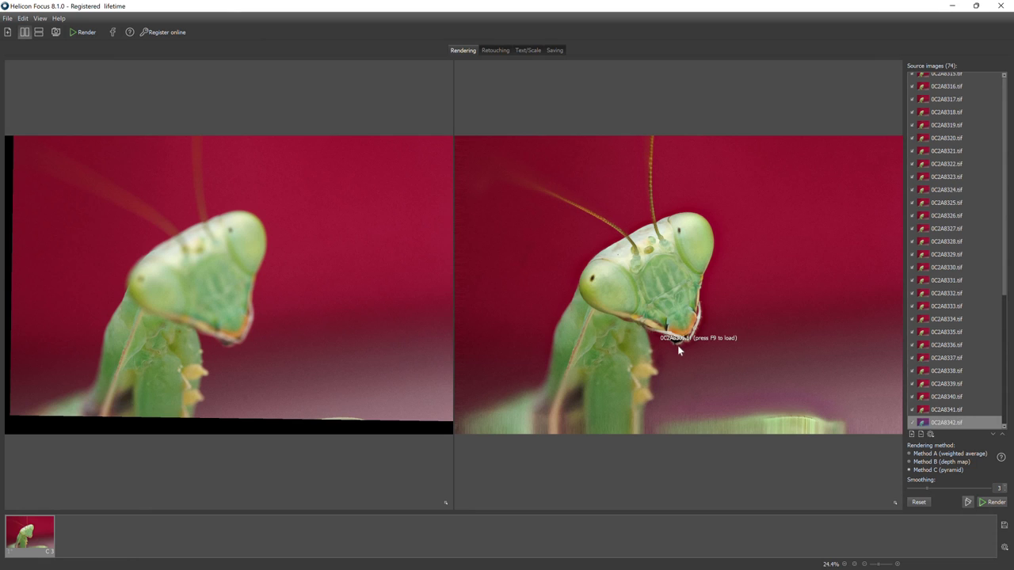
# - Zoom in and out of the preview panes to inspect the sharp stacked mantis head
pyautogui.scroll(1, 647, 303)
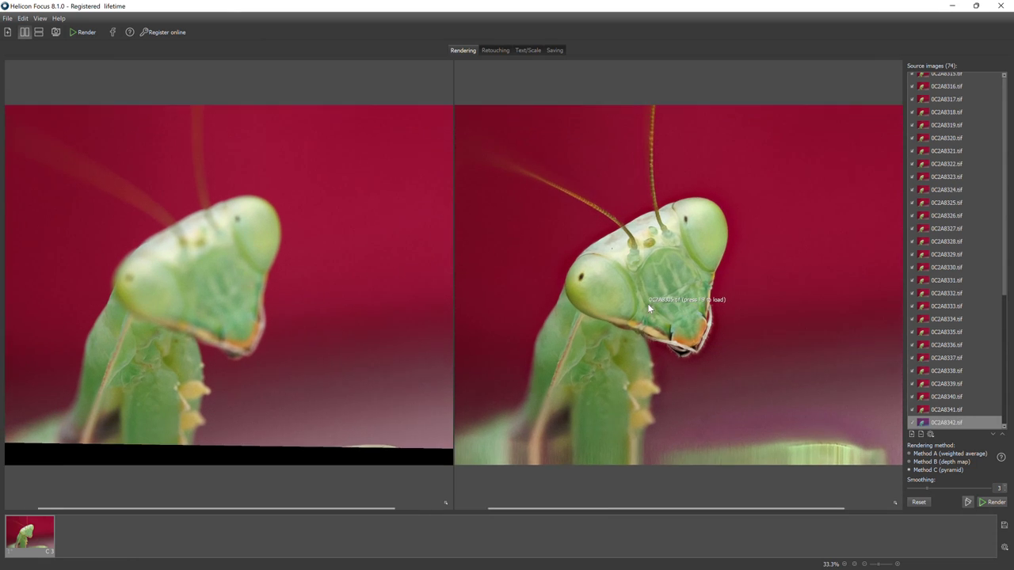
pyautogui.scroll(1, 647, 303)
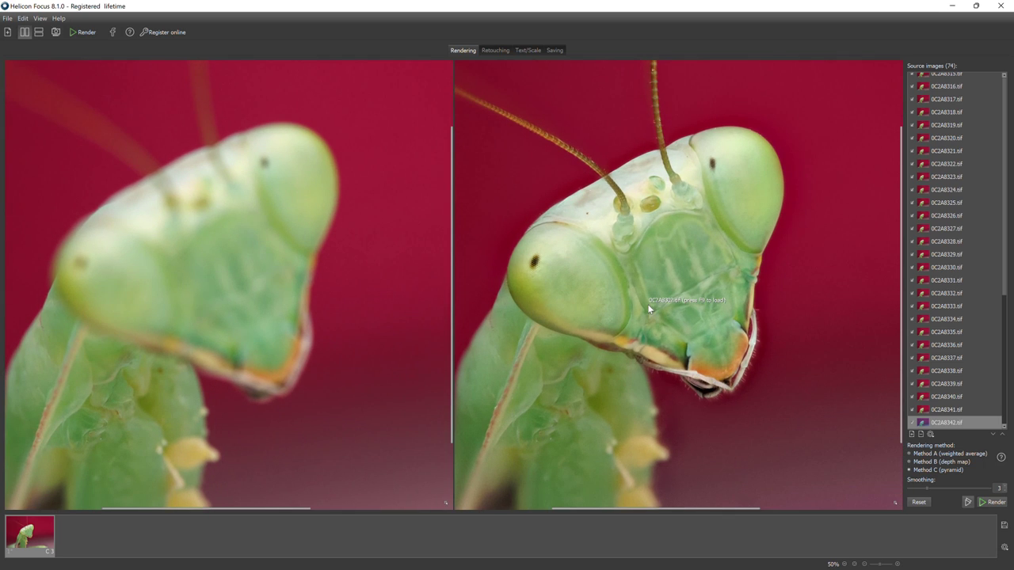
pyautogui.scroll(-1, 649, 308)
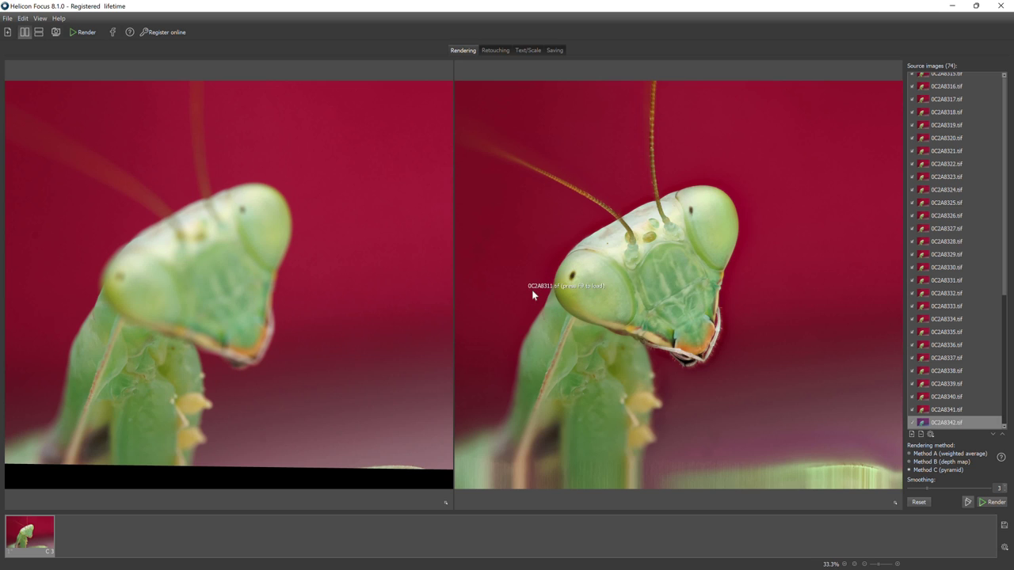
pyautogui.scroll(3, 521, 282)
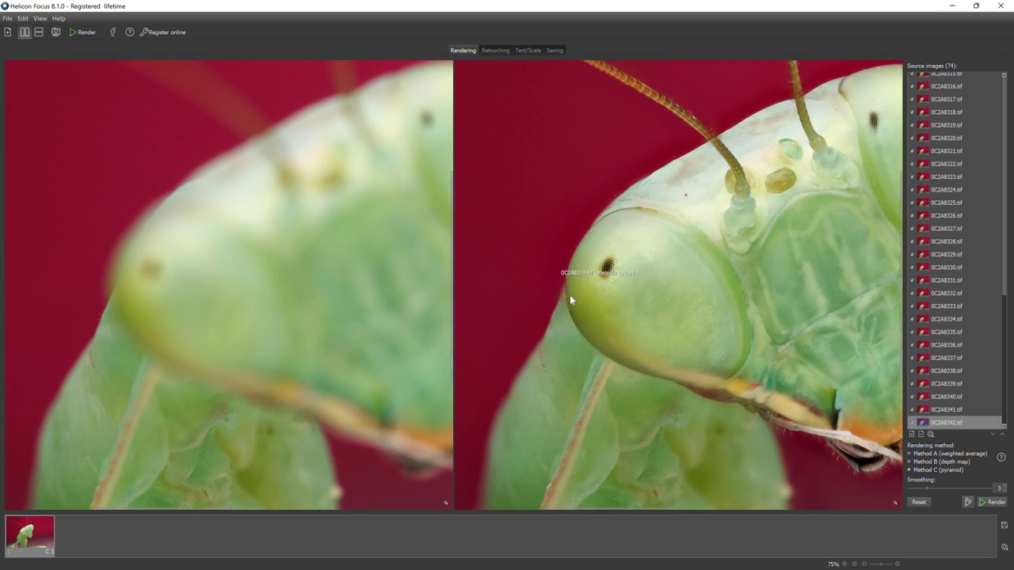
pyautogui.scroll(-3, 602, 290)
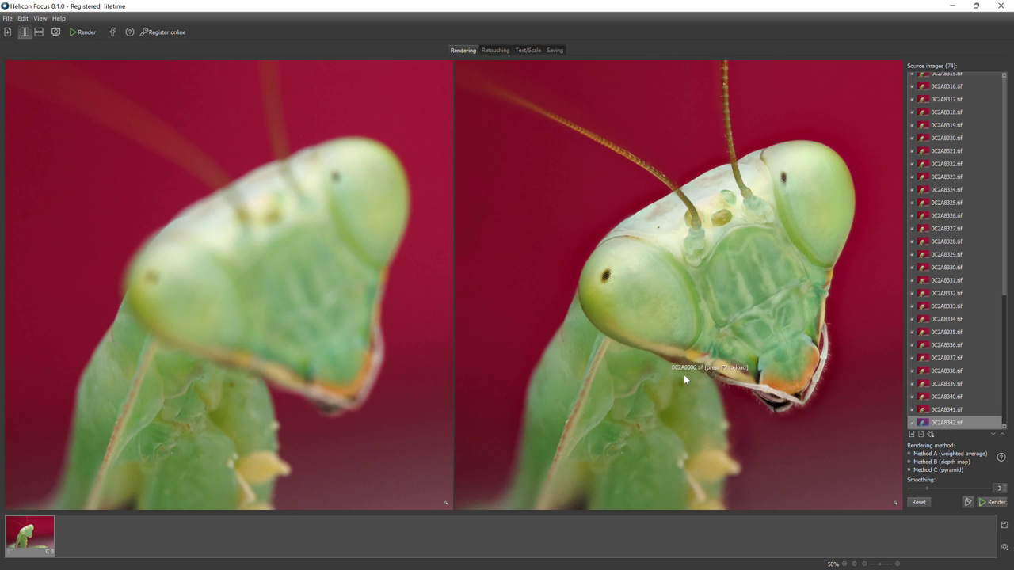
pyautogui.scroll(-2, 683, 375)
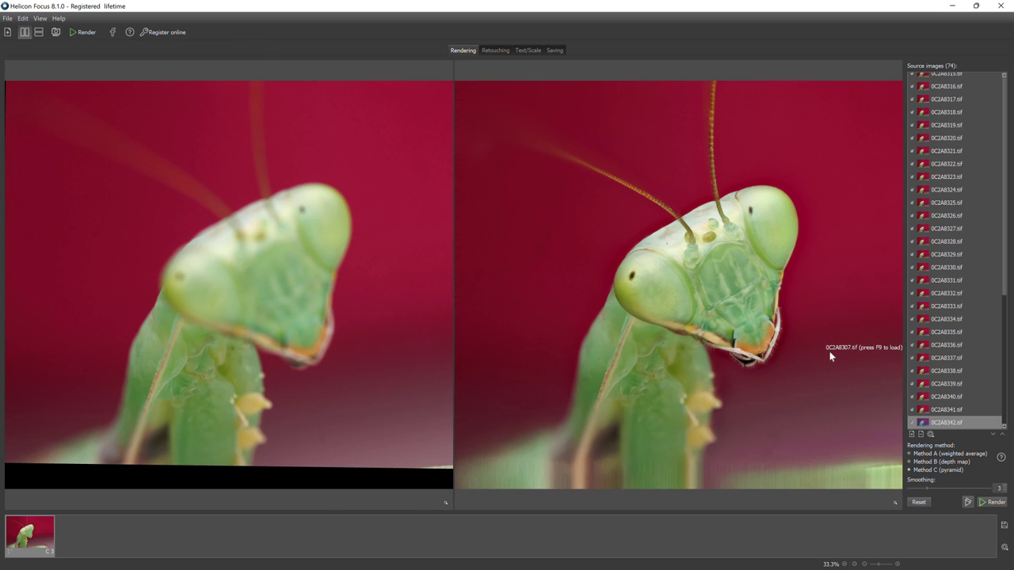
pyautogui.scroll(1, 792, 356)
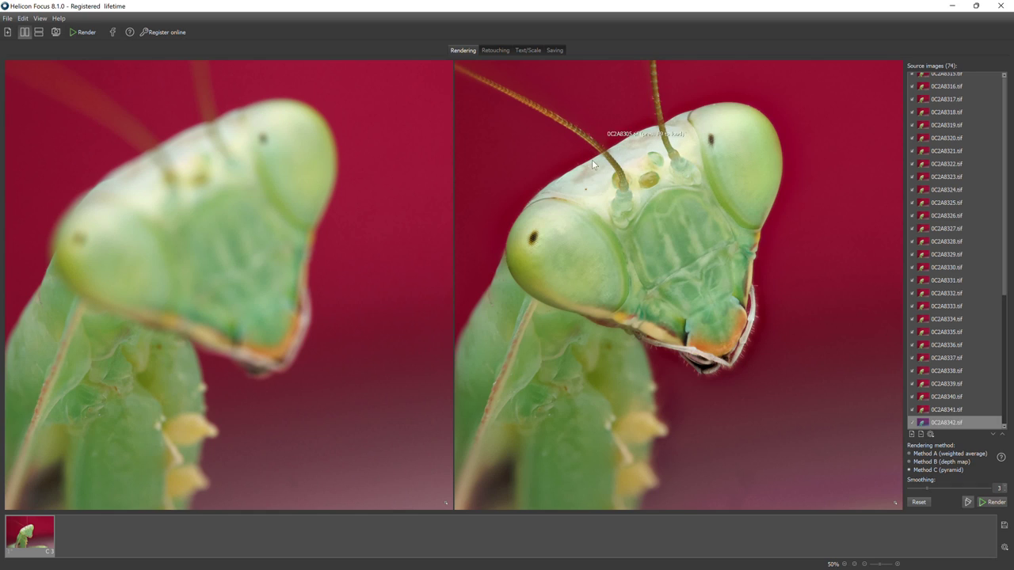
# - Enter Retouching mode and preview source frames 0C2A8280, 0C2A8282, 0C2A8296 and 0C2A8303
pyautogui.click(495, 50)
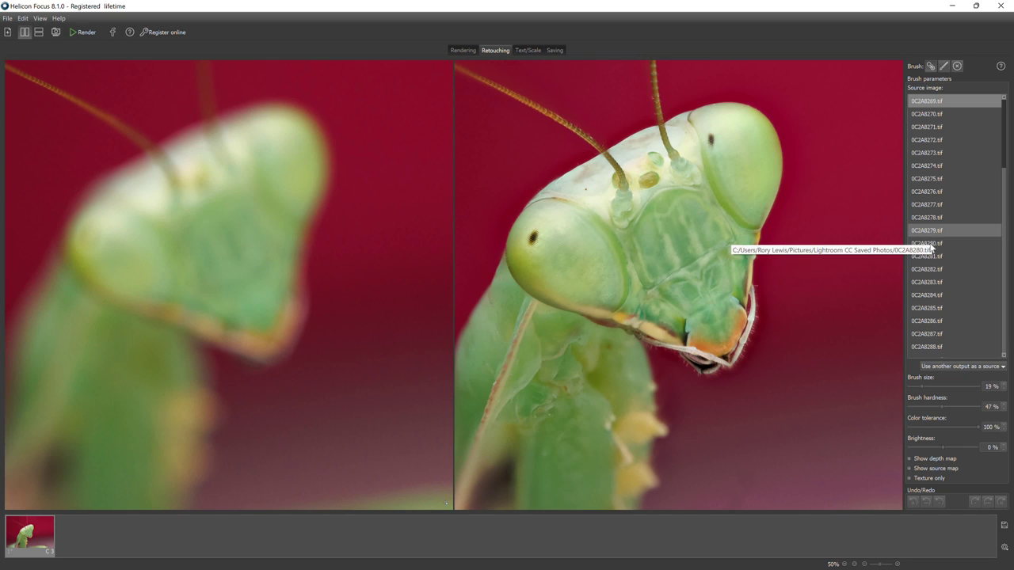
pyautogui.click(930, 245)
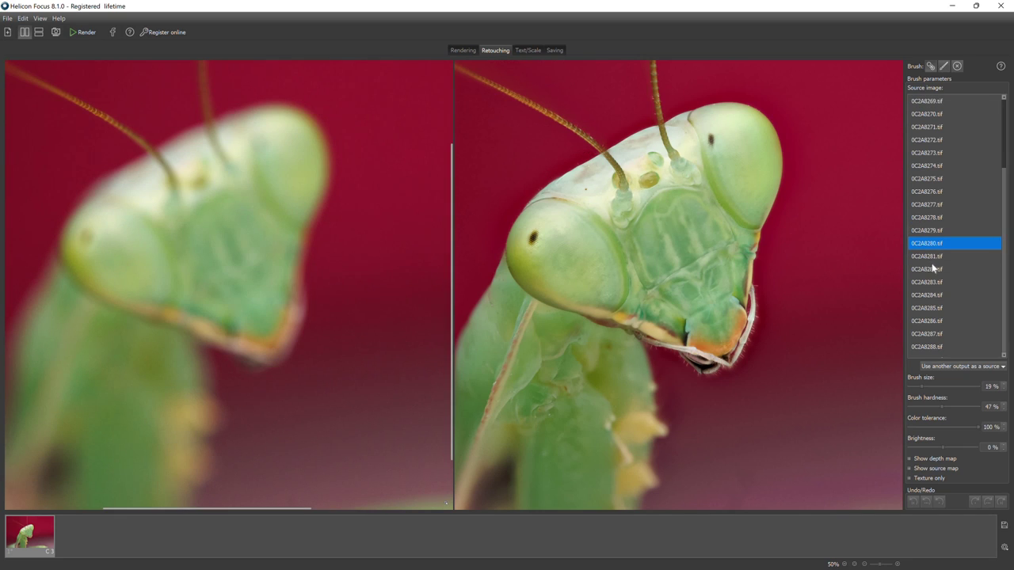
pyautogui.click(928, 269)
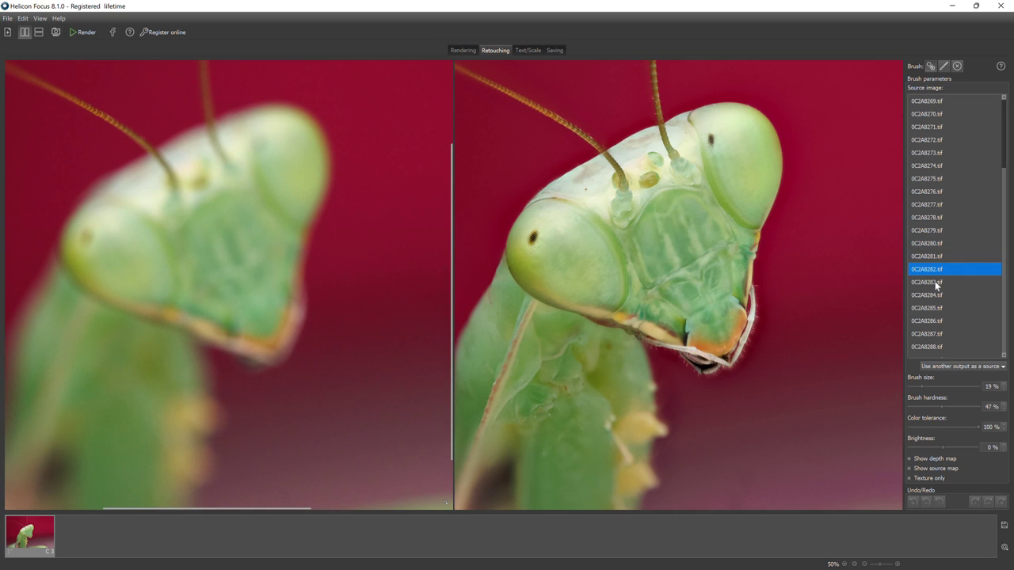
pyautogui.scroll(-4, 934, 295)
pyautogui.click(933, 296)
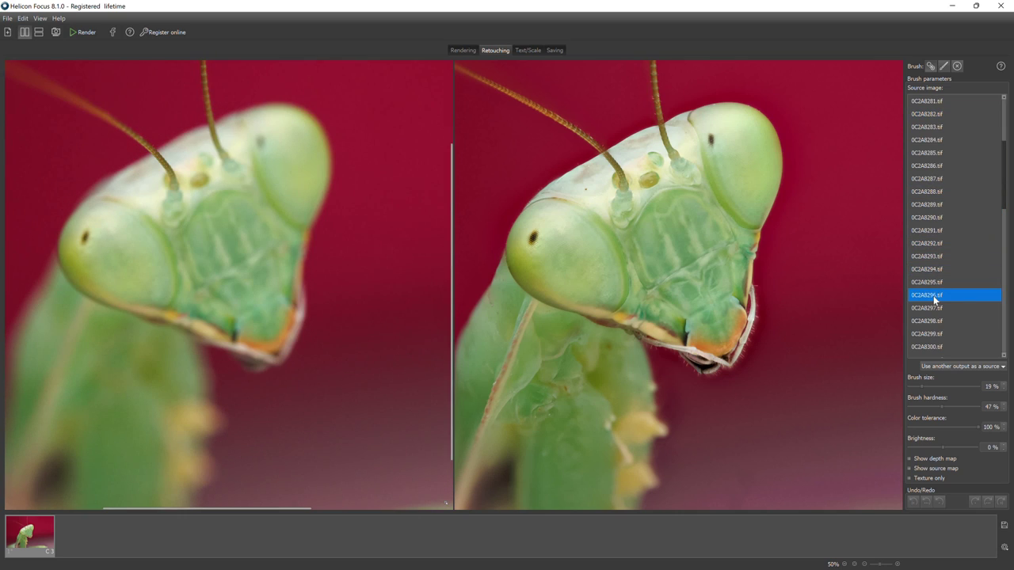
pyautogui.scroll(-2, 933, 297)
pyautogui.click(935, 308)
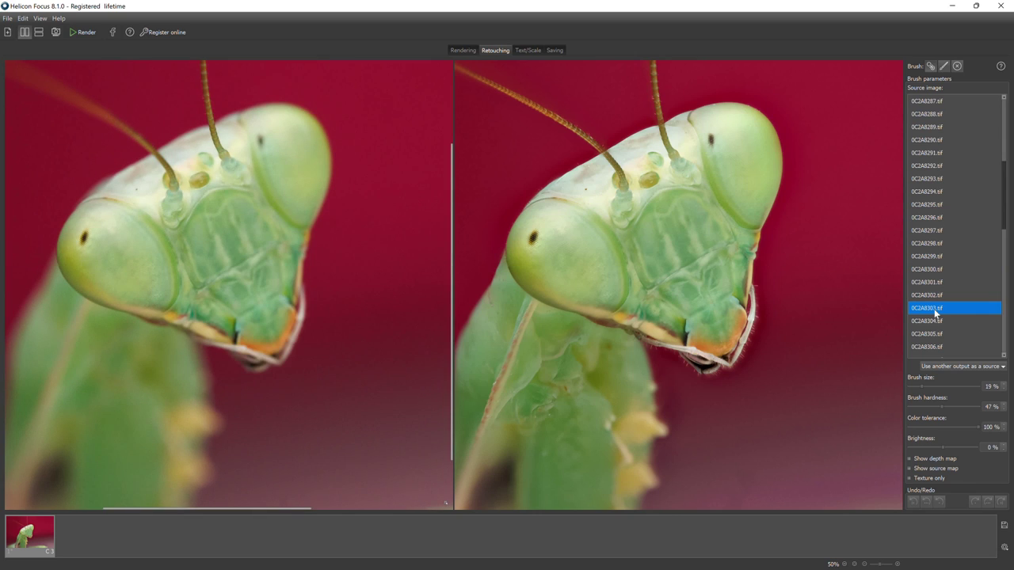
# - Check frames 0C2A8310, 0C2A8312 and 0C2A8313, then choose 0C2A8314.tif as the clone source
pyautogui.scroll(-2, 935, 317)
pyautogui.click(933, 321)
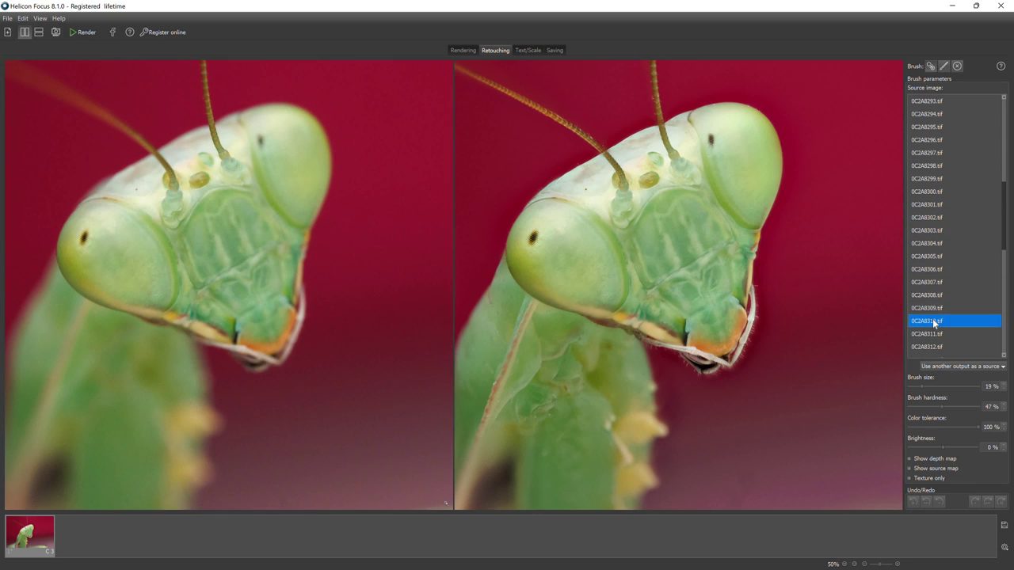
pyautogui.scroll(-1, 932, 309)
pyautogui.click(932, 309)
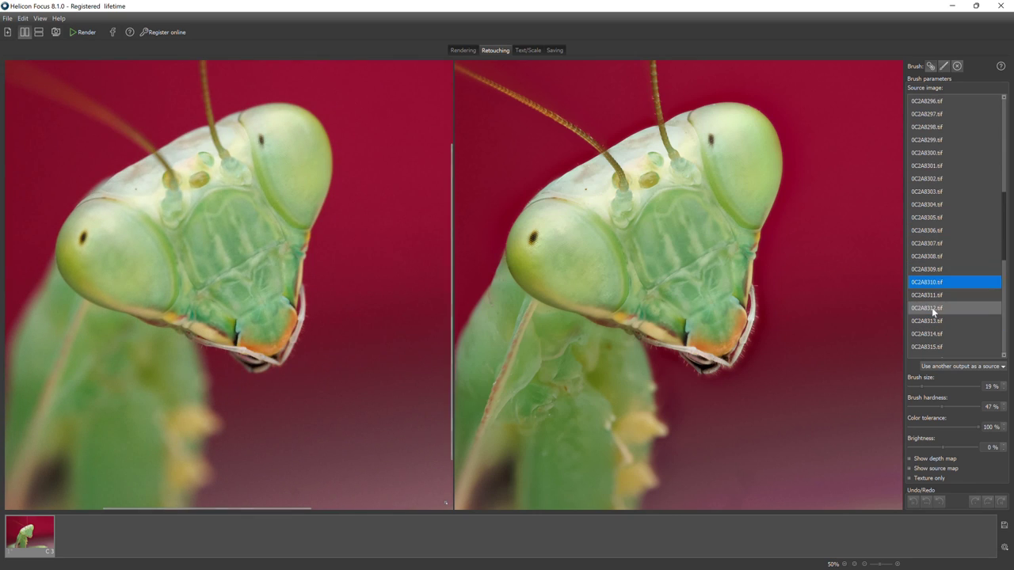
pyautogui.scroll(-1, 932, 289)
pyautogui.click(932, 285)
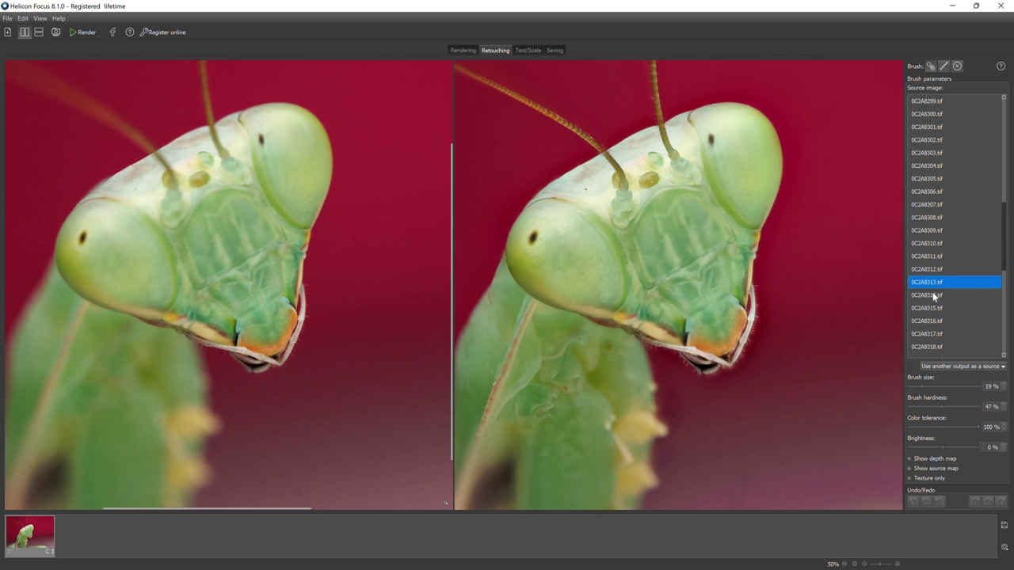
pyautogui.click(932, 292)
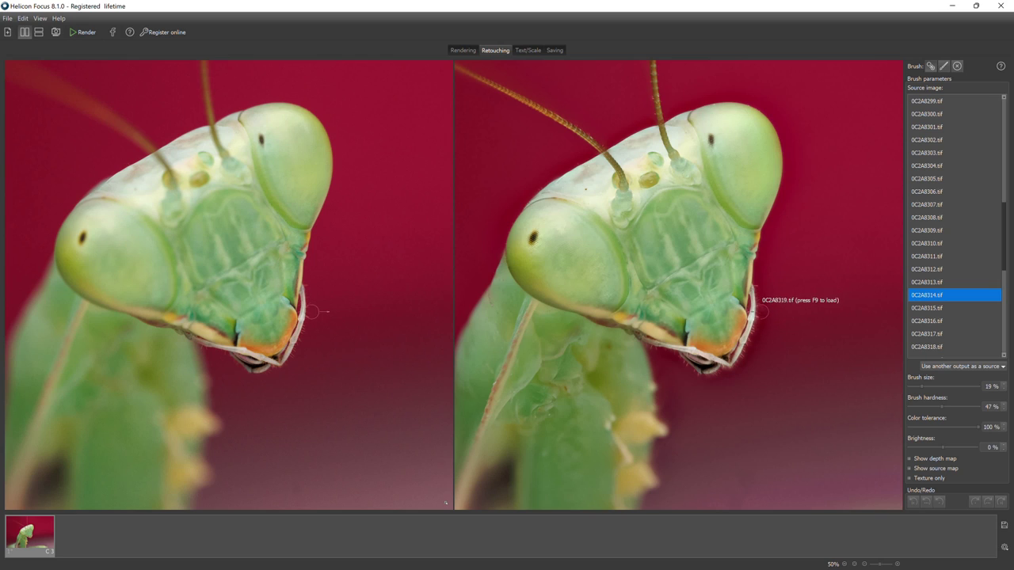
# - Clone sharp detail from 0C2A8314.tif onto the jaw edge, then shrink the brush to 15%
pyautogui.click(759, 300)
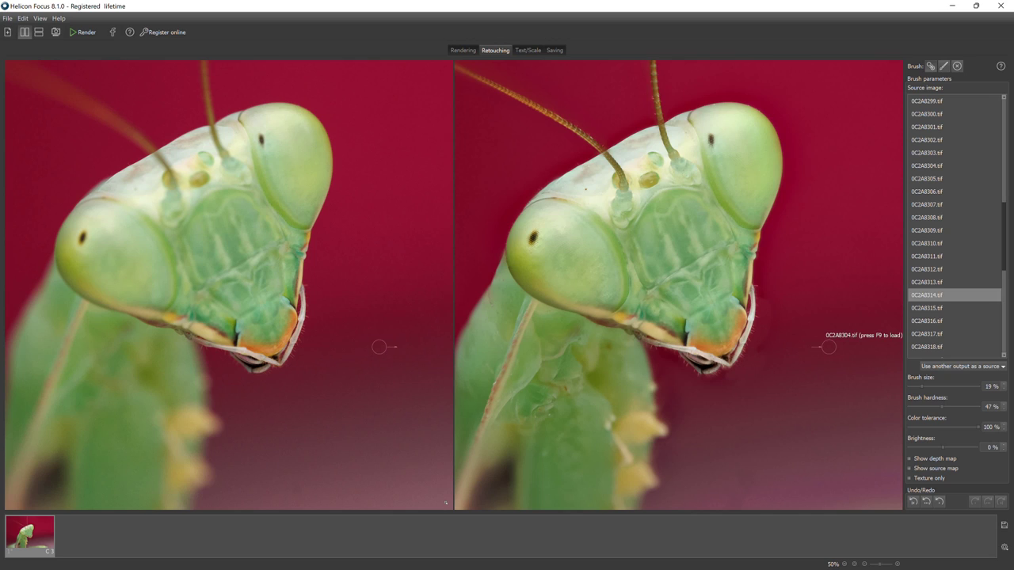
pyautogui.click(930, 385)
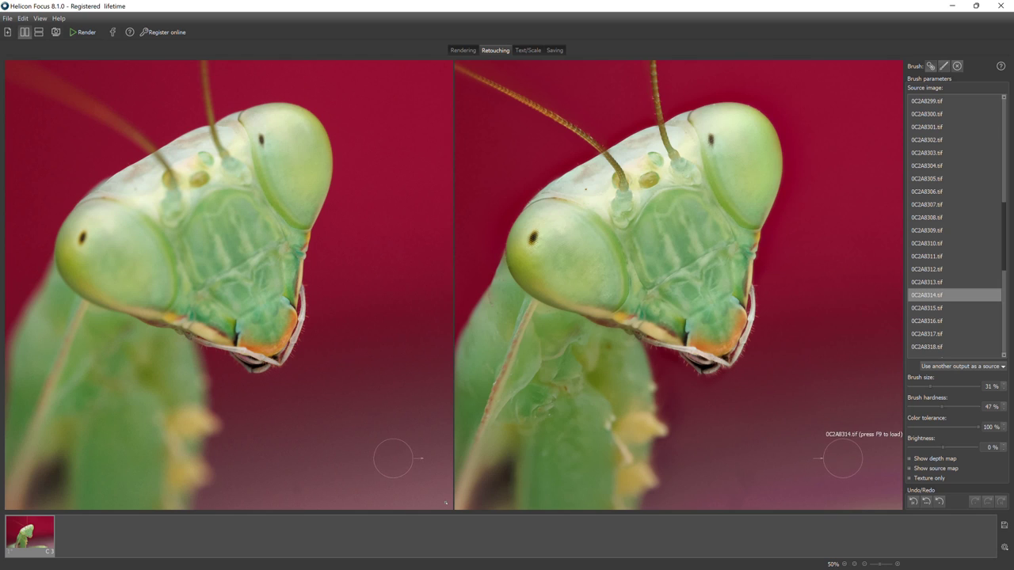
pyautogui.scroll(2, 602, 175)
pyautogui.scroll(-2, 602, 158)
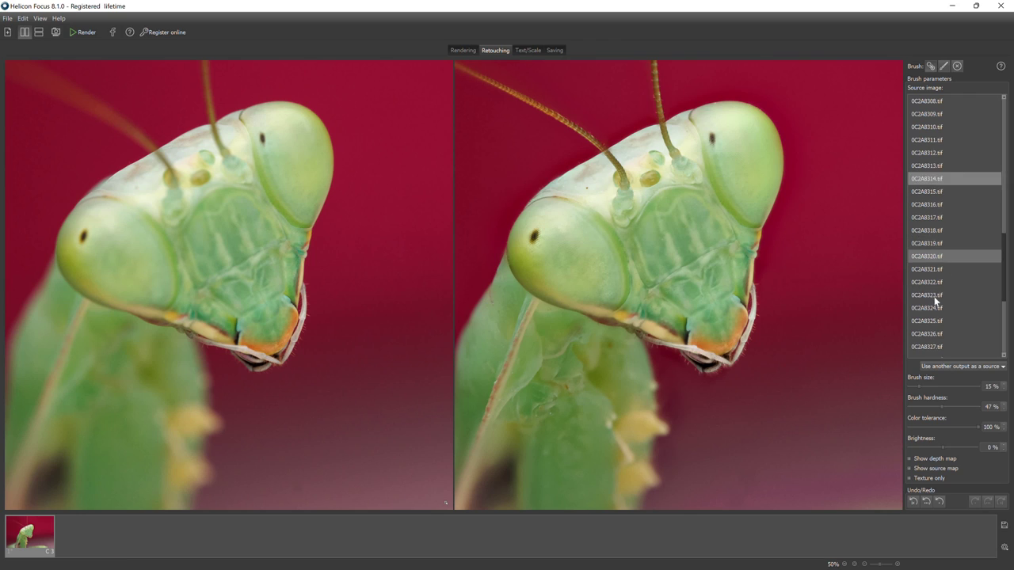
# - Preview source frames 0C2A8326, 0C2A8323, 0C2A8313 and 0C2A8277 for sharpness
pyautogui.scroll(-4, 942, 269)
pyautogui.click(933, 296)
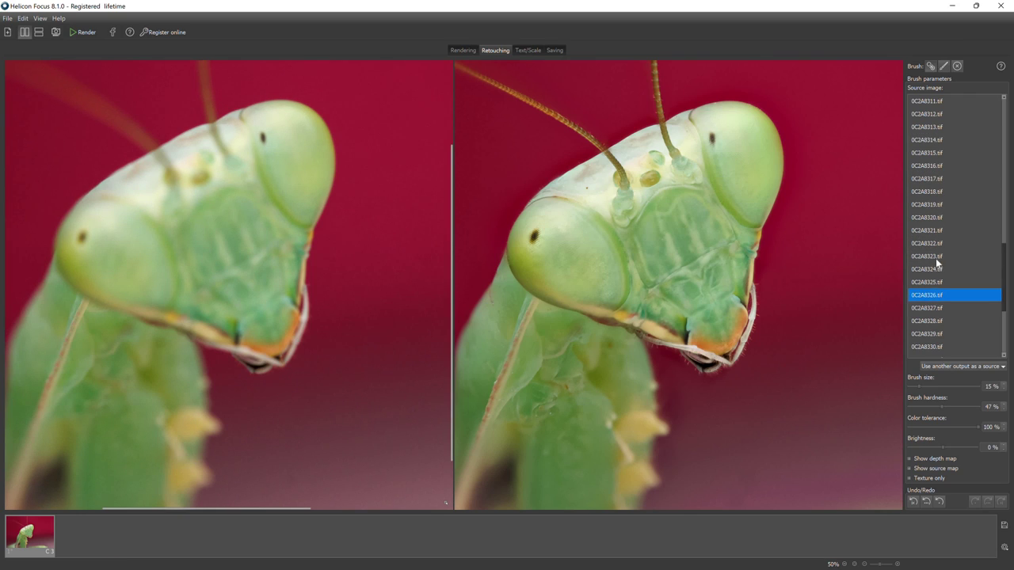
pyautogui.click(936, 258)
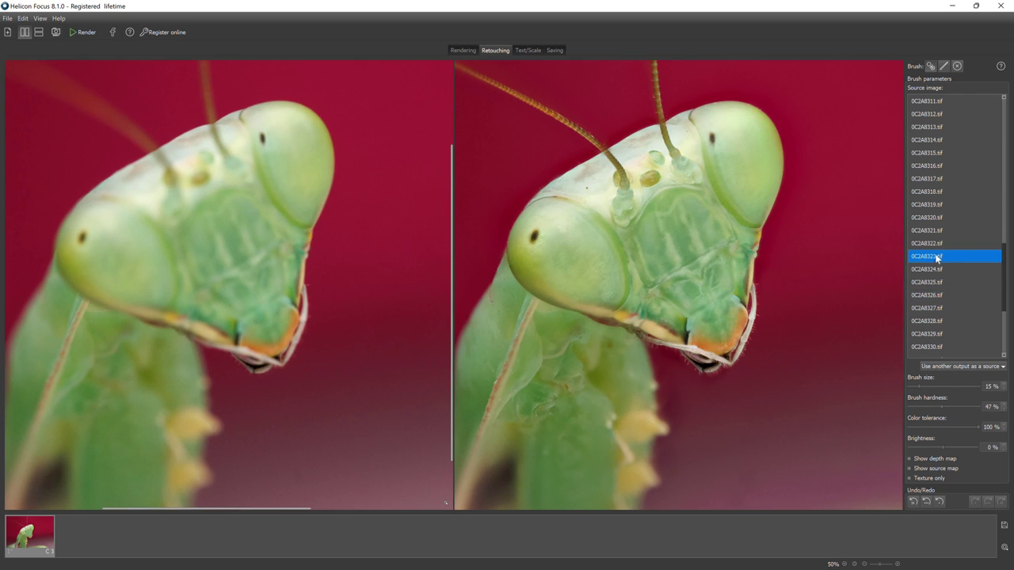
pyautogui.scroll(2, 937, 209)
pyautogui.click(936, 204)
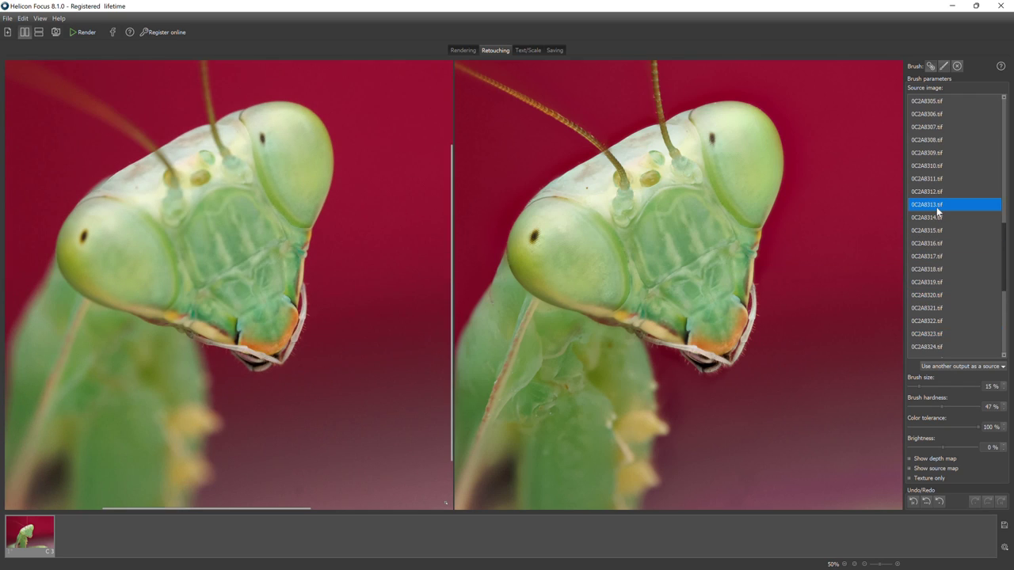
pyautogui.scroll(11, 935, 190)
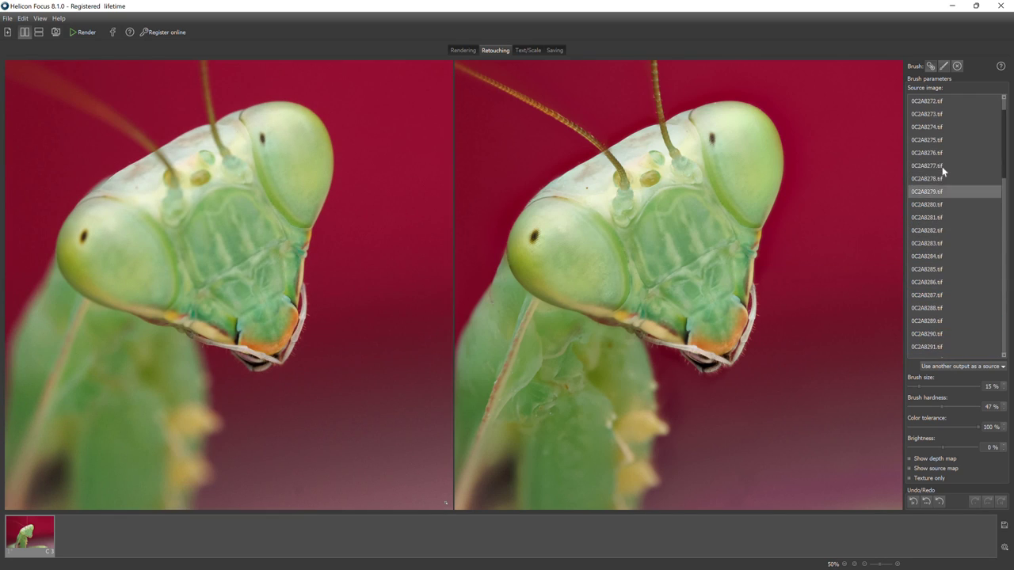
pyautogui.click(941, 166)
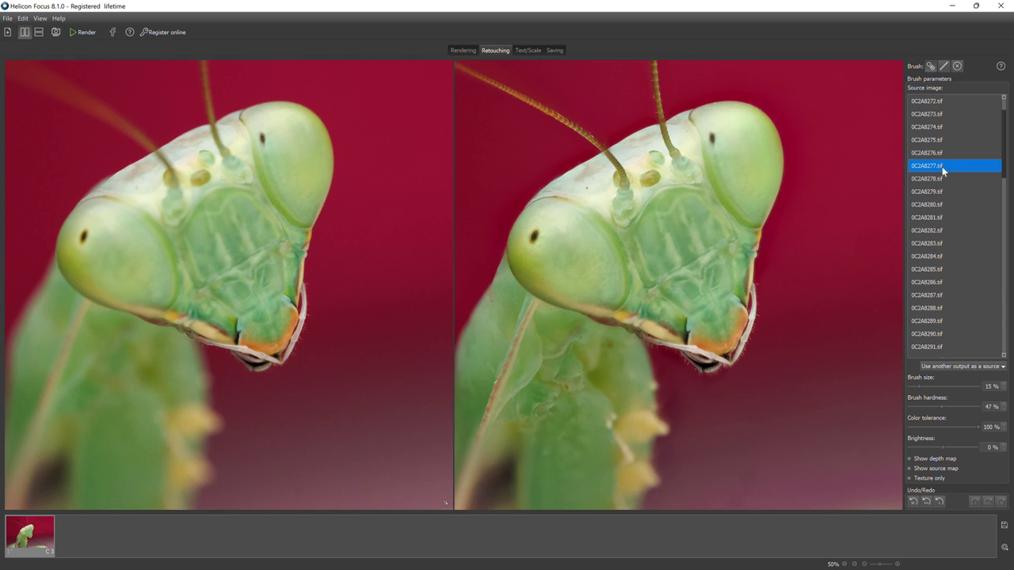
# - Step through frames 0C2A8284 to 0C2A8293 and settle on 0C2A8294.tif as clone source
pyautogui.click(939, 252)
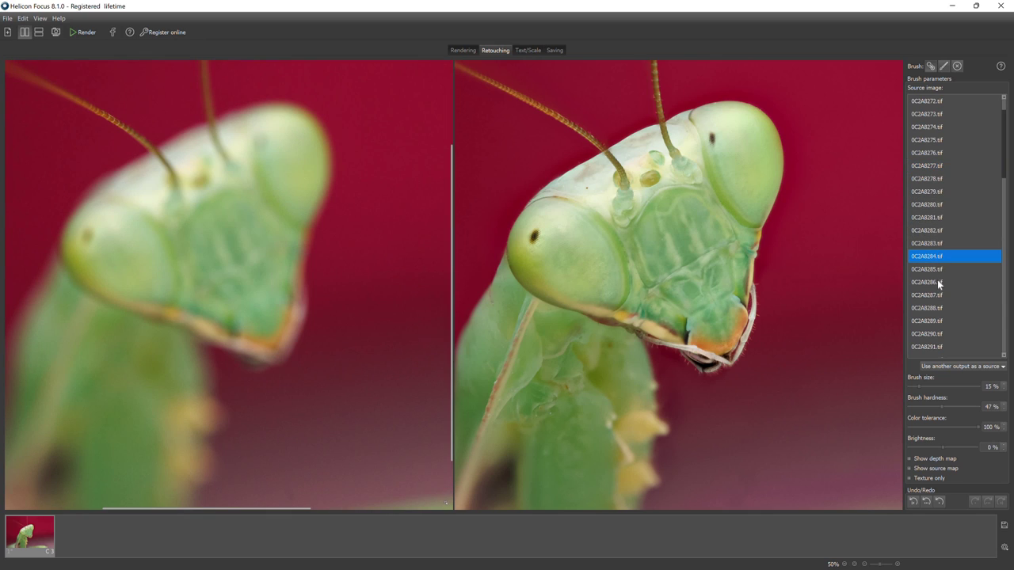
pyautogui.click(936, 281)
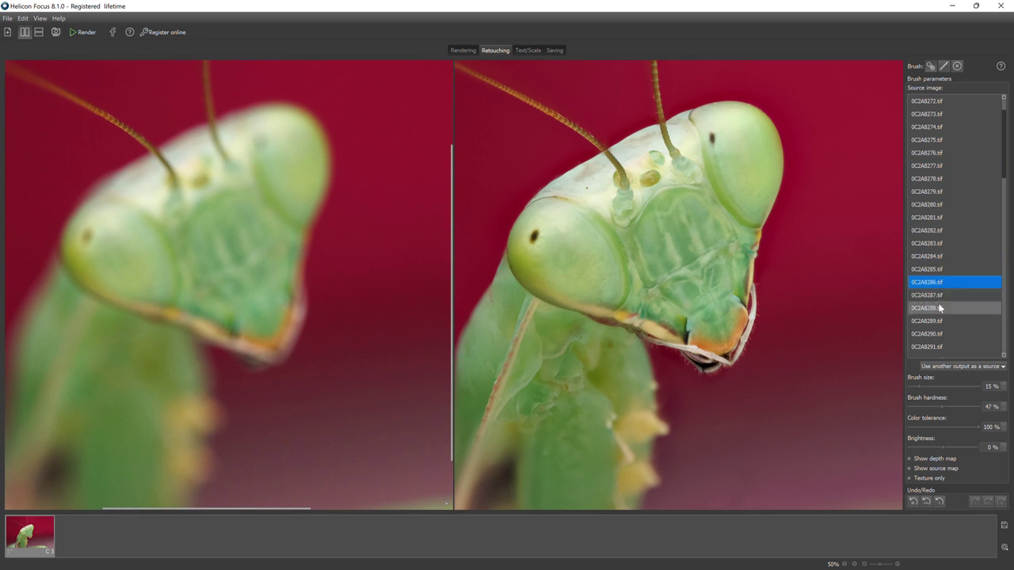
pyautogui.click(936, 307)
pyautogui.click(939, 321)
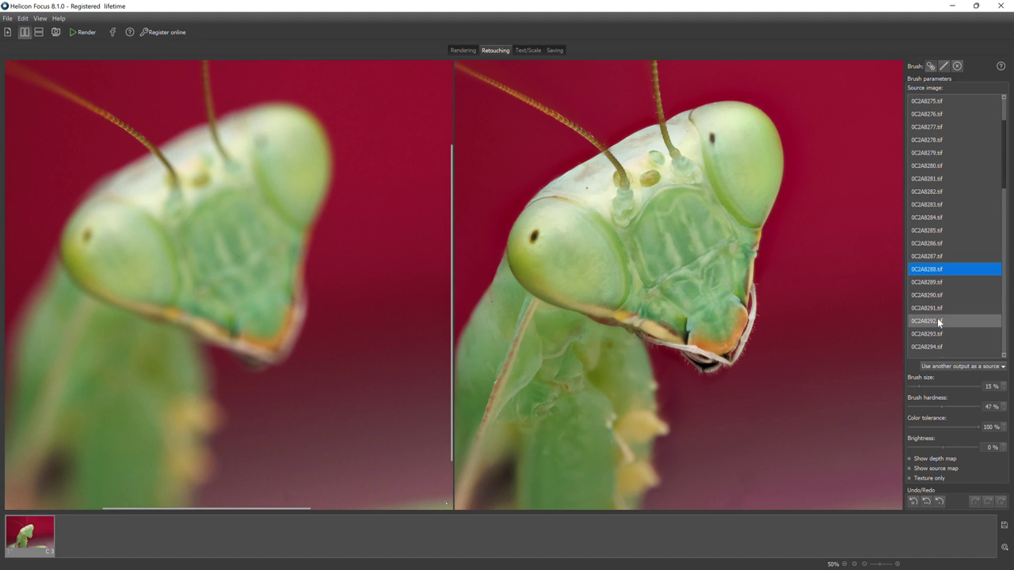
pyautogui.scroll(-1, 937, 321)
pyautogui.click(937, 323)
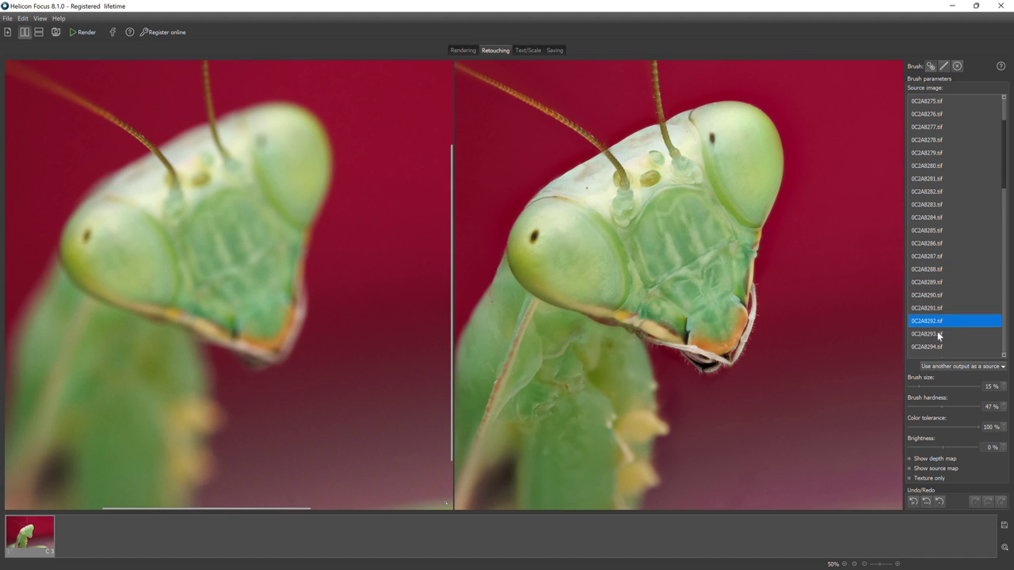
pyautogui.click(935, 333)
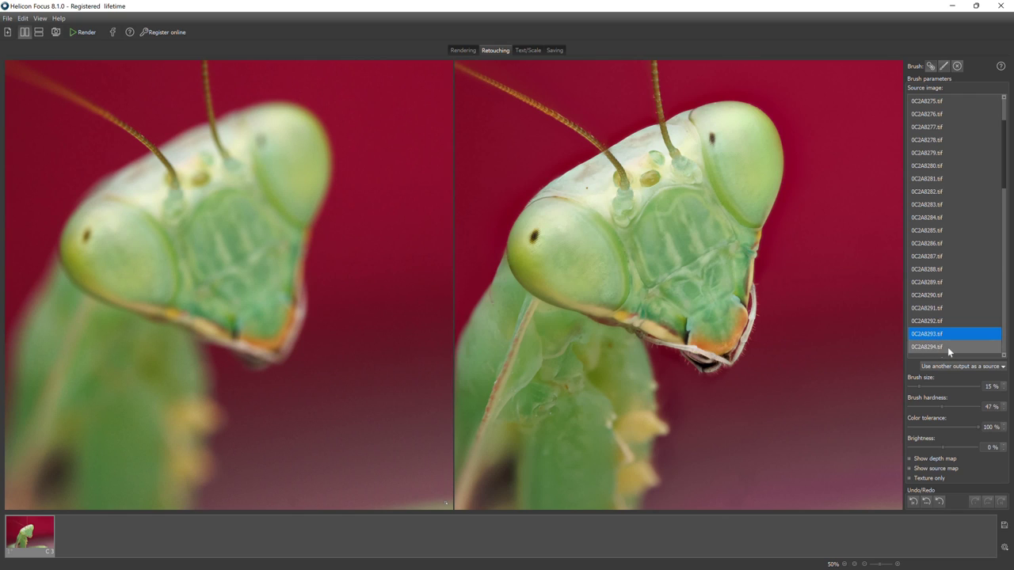
pyautogui.click(947, 346)
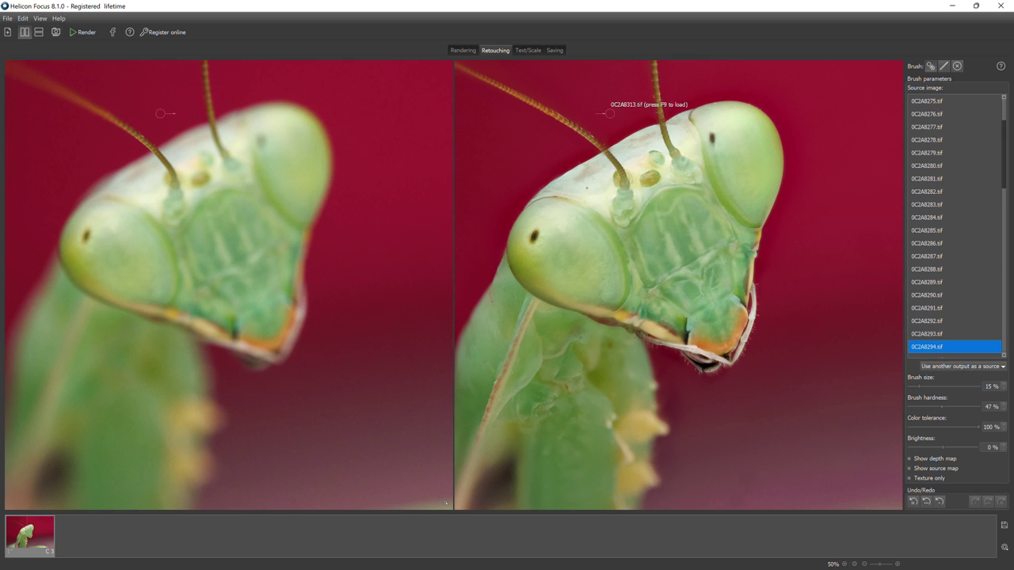
# - Zoom the views to 200% on the antennae and set the brush size to 8%
pyautogui.scroll(1, 604, 111)
pyautogui.scroll(2, 603, 111)
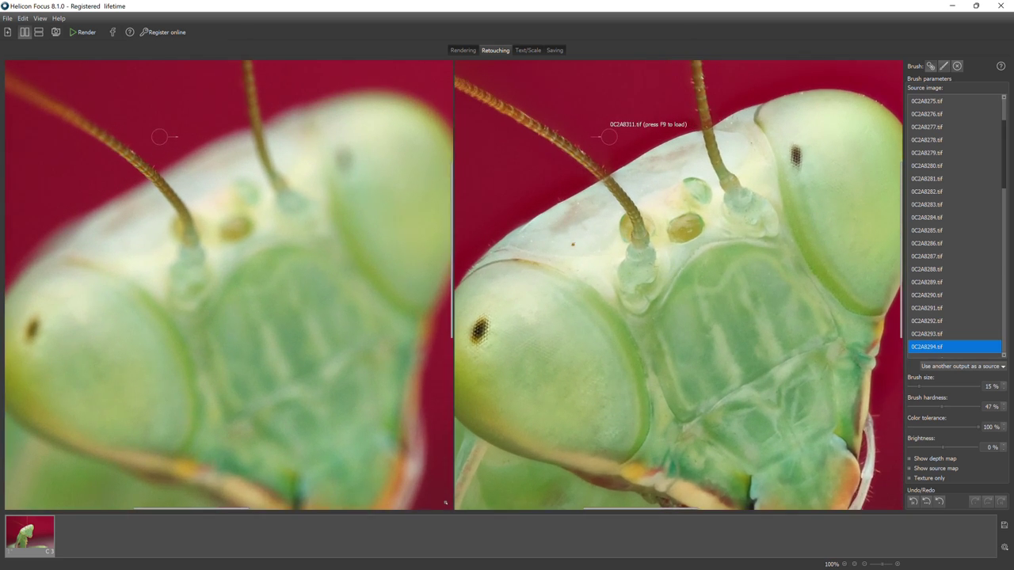
pyautogui.scroll(4, 606, 174)
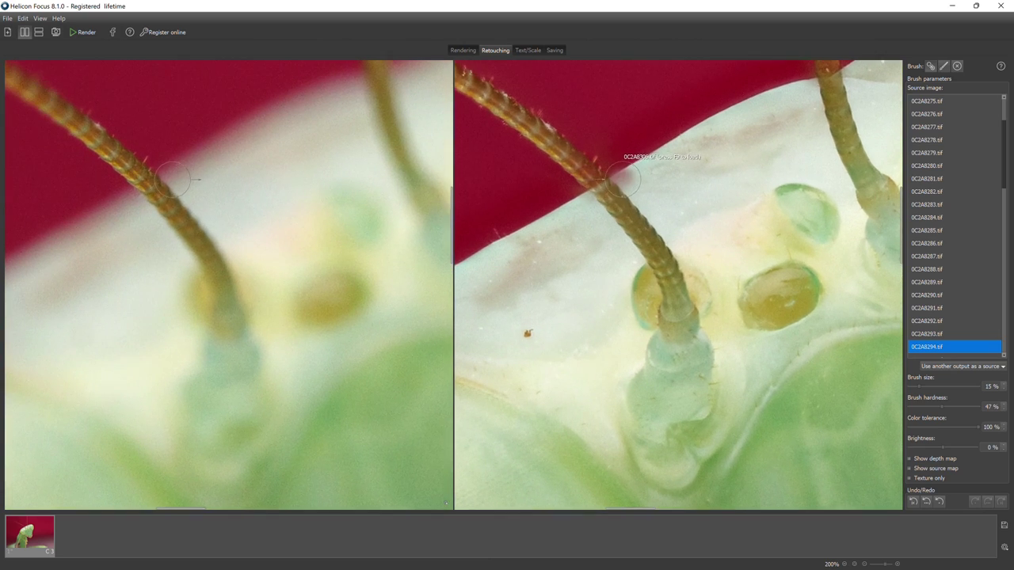
pyautogui.moveTo(918, 387); pyautogui.dragTo(913, 387)
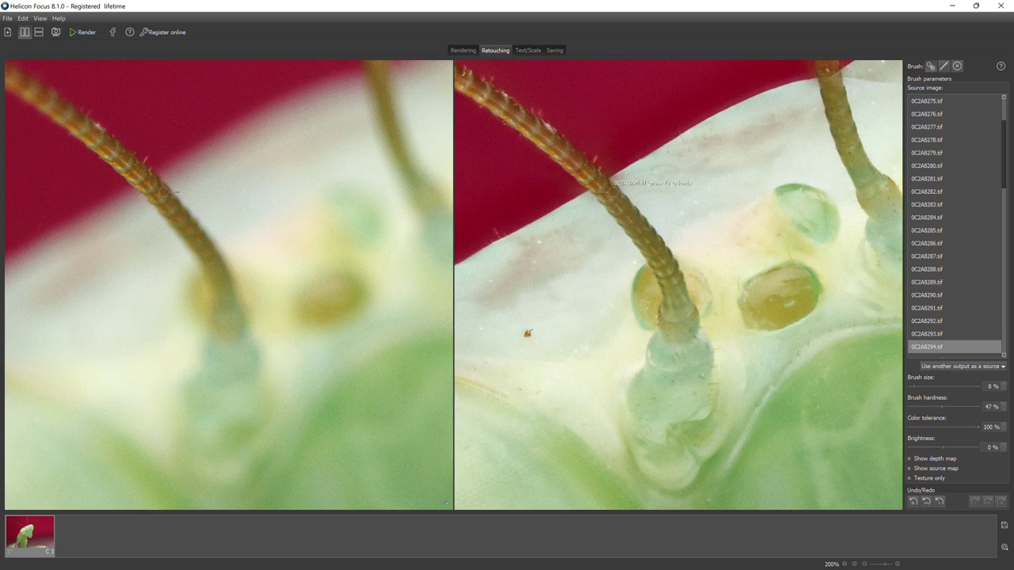
pyautogui.scroll(1, 849, 117)
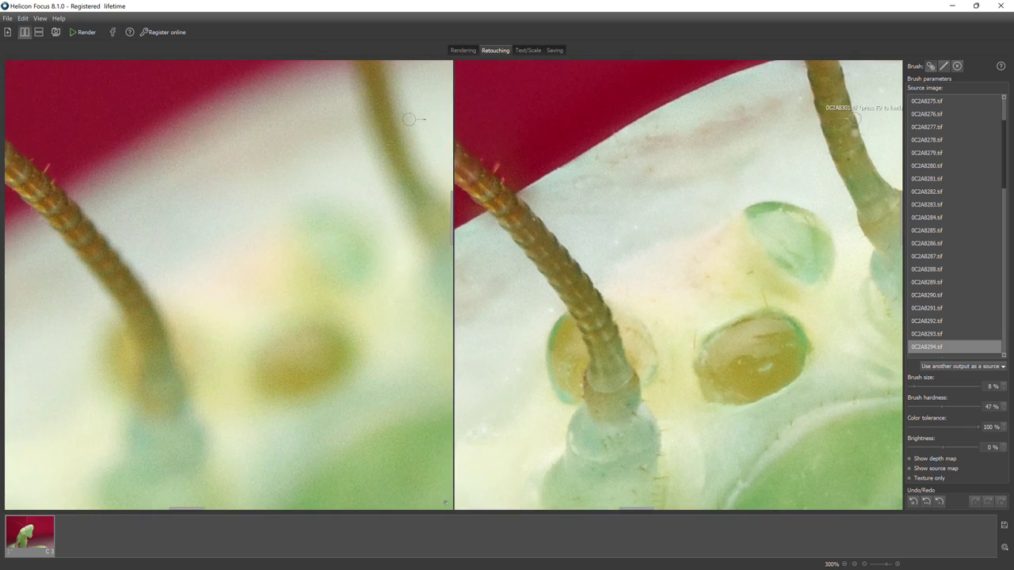
pyautogui.scroll(-2, 849, 117)
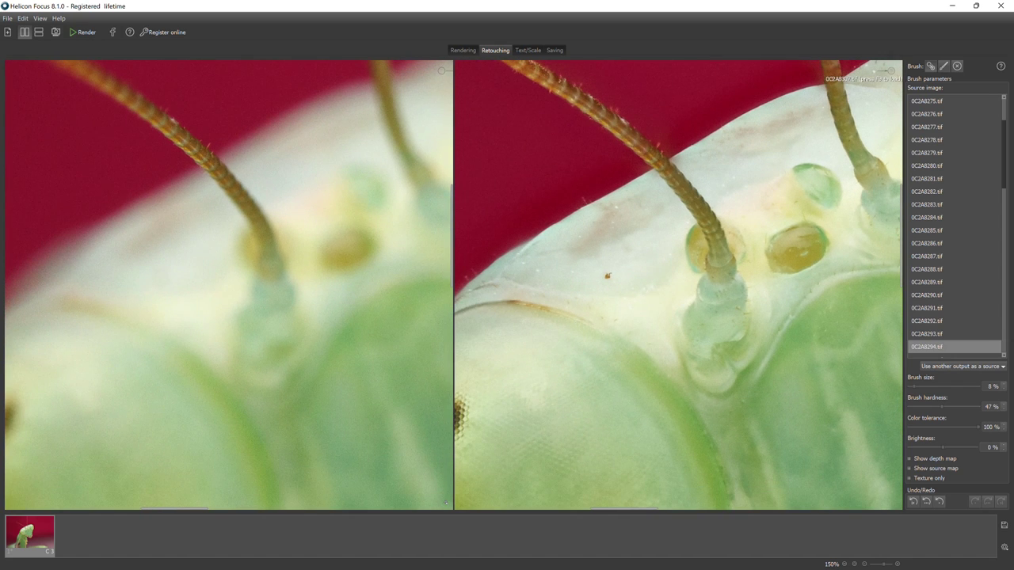
pyautogui.scroll(-2, 889, 69)
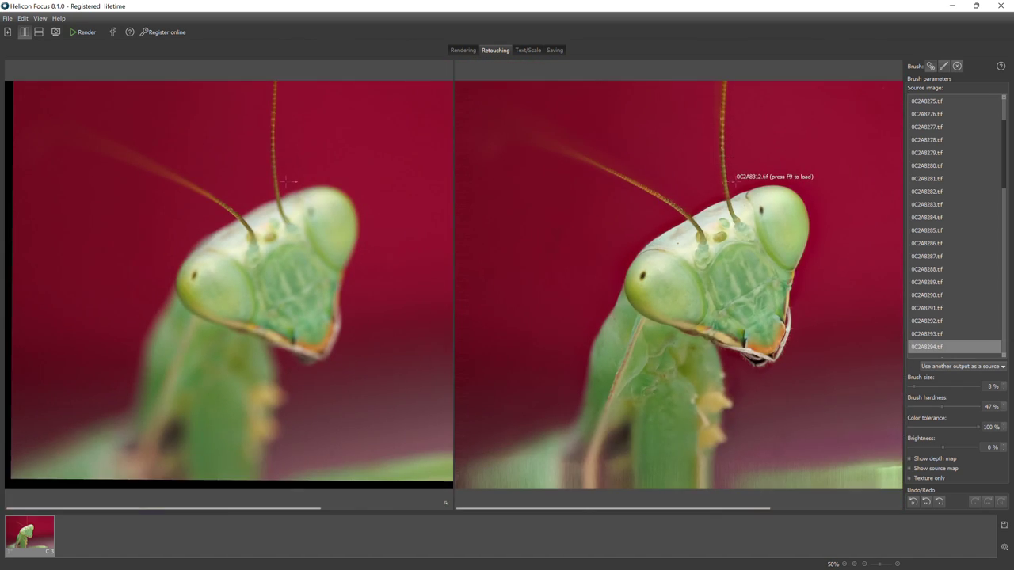
pyautogui.scroll(2, 736, 182)
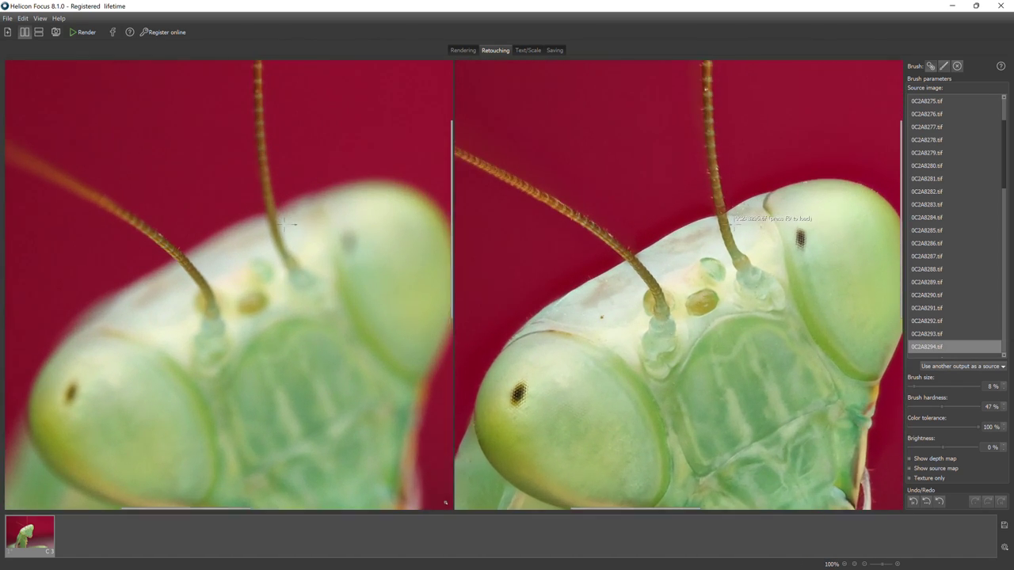
pyautogui.scroll(2, 735, 224)
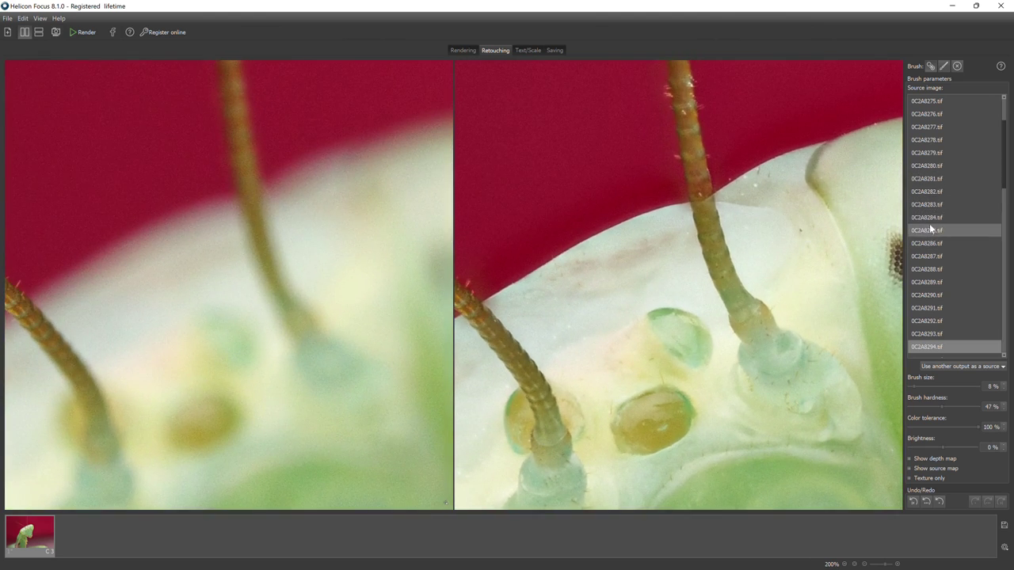
# - Pick the sharper frame 0C2A8304.tif as source and clone its detail onto the right antenna
pyautogui.click(930, 282)
pyautogui.scroll(-4, 930, 301)
pyautogui.click(926, 321)
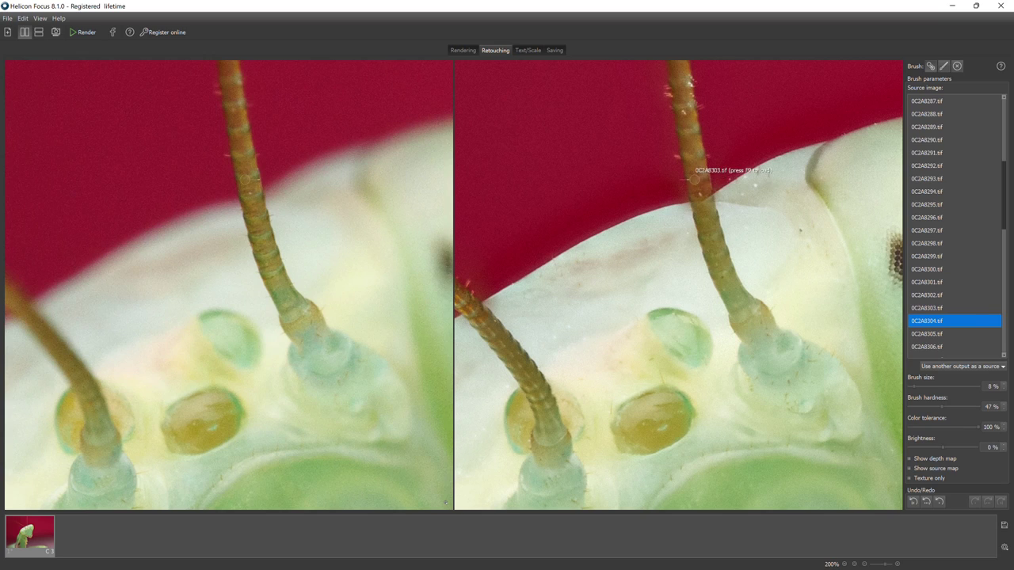
pyautogui.click(699, 184)
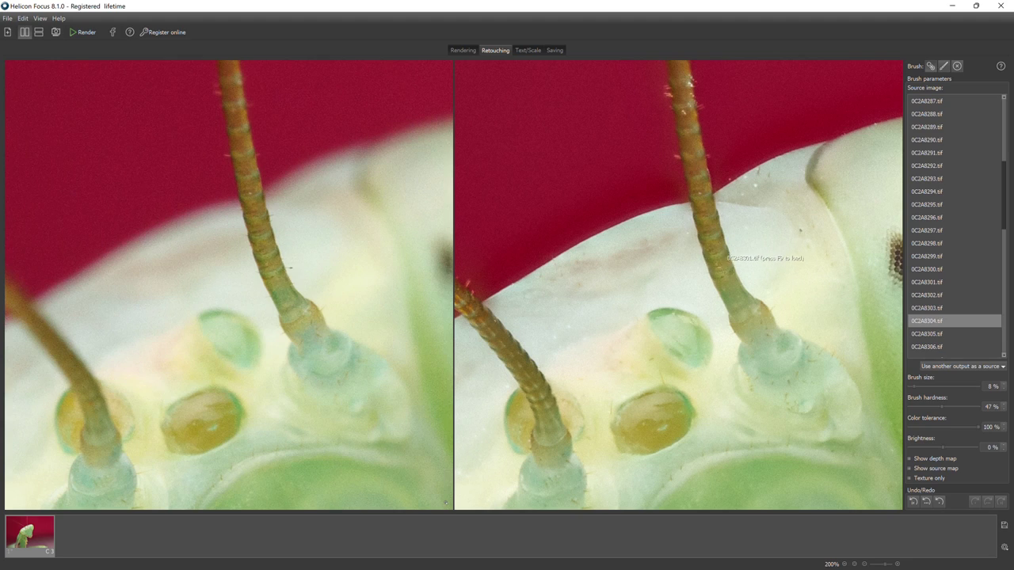
pyautogui.scroll(-2, 723, 210)
pyautogui.scroll(-3, 800, 233)
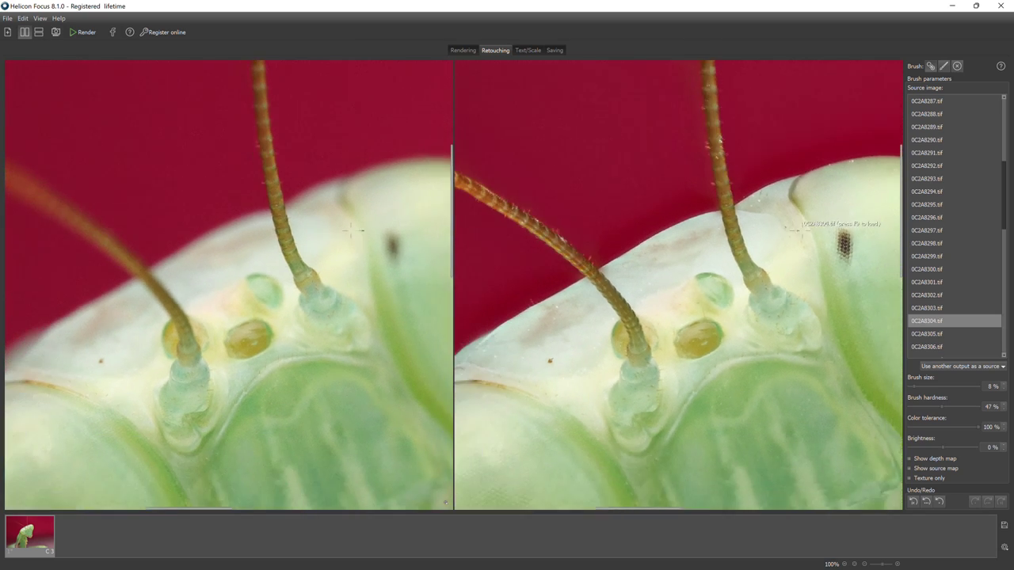
pyautogui.scroll(-3, 827, 246)
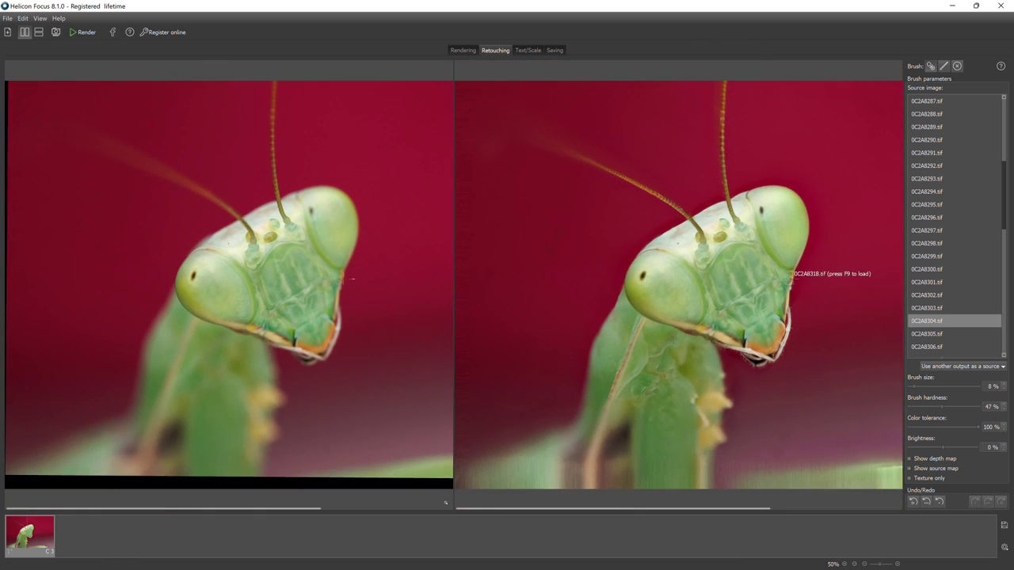
pyautogui.scroll(1, 793, 274)
pyautogui.scroll(-1, 794, 274)
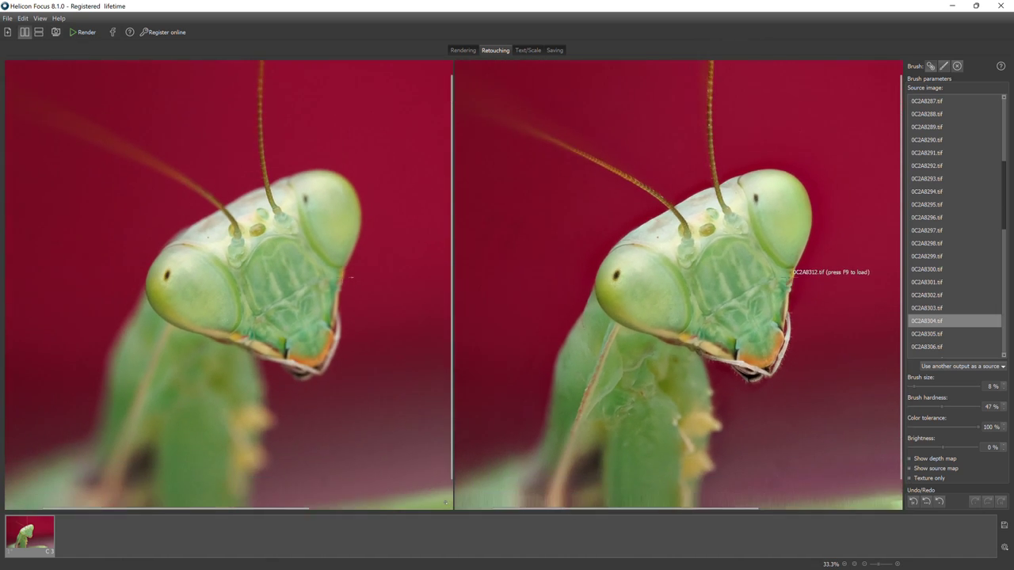